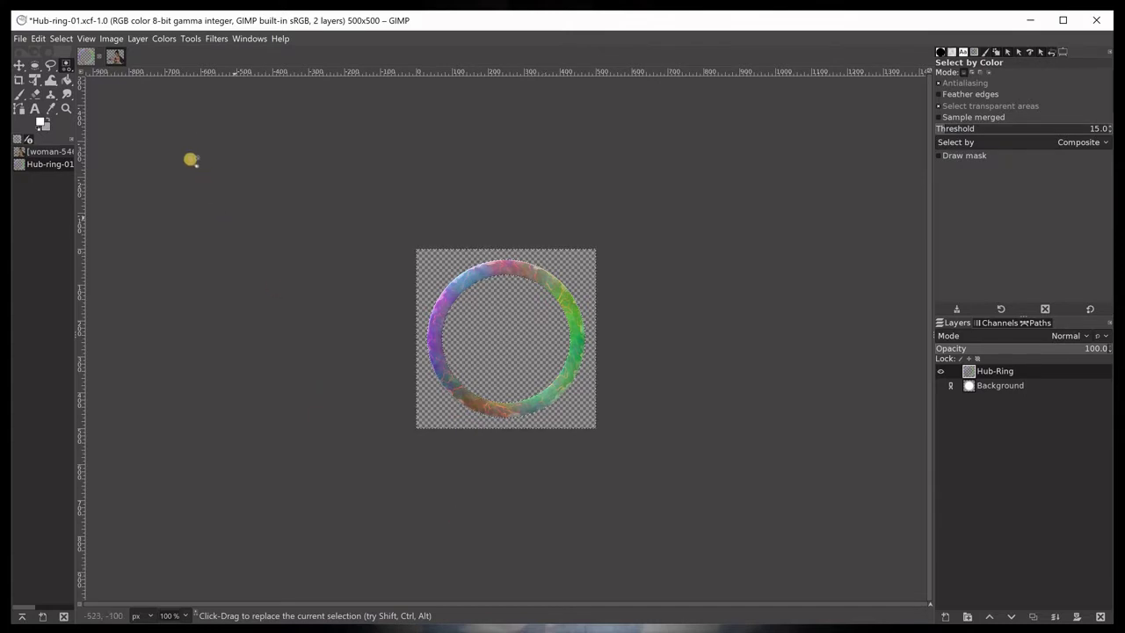
# Copy the whole warrior woman image to the clipboard, then return to Hub-ring-01.xcf
pyautogui.click(115, 60)
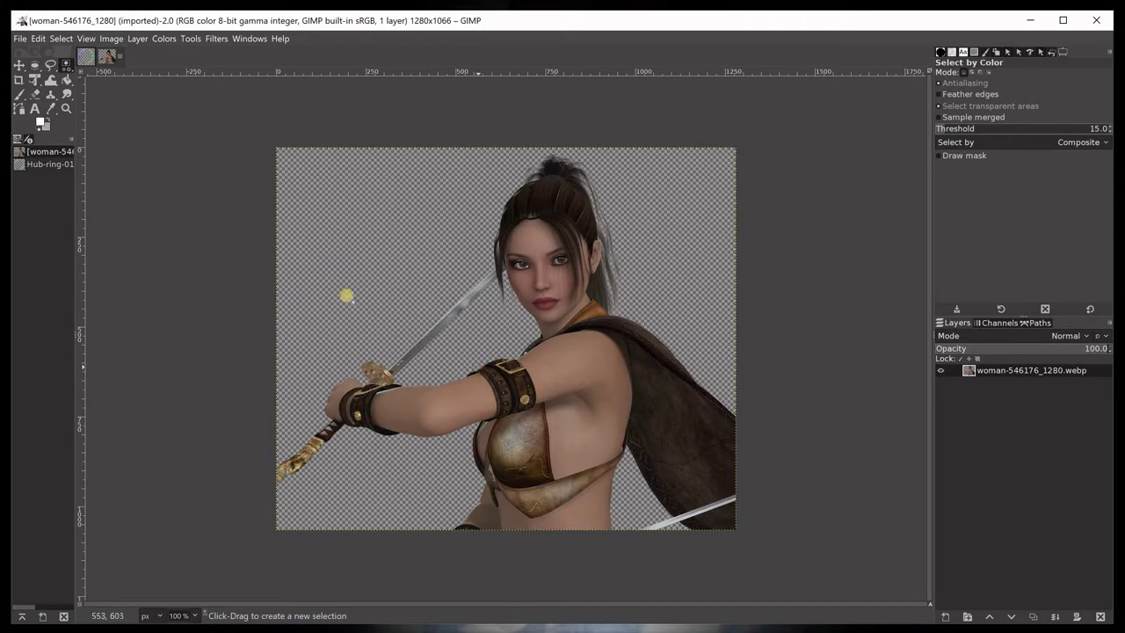
pyautogui.click(38, 39)
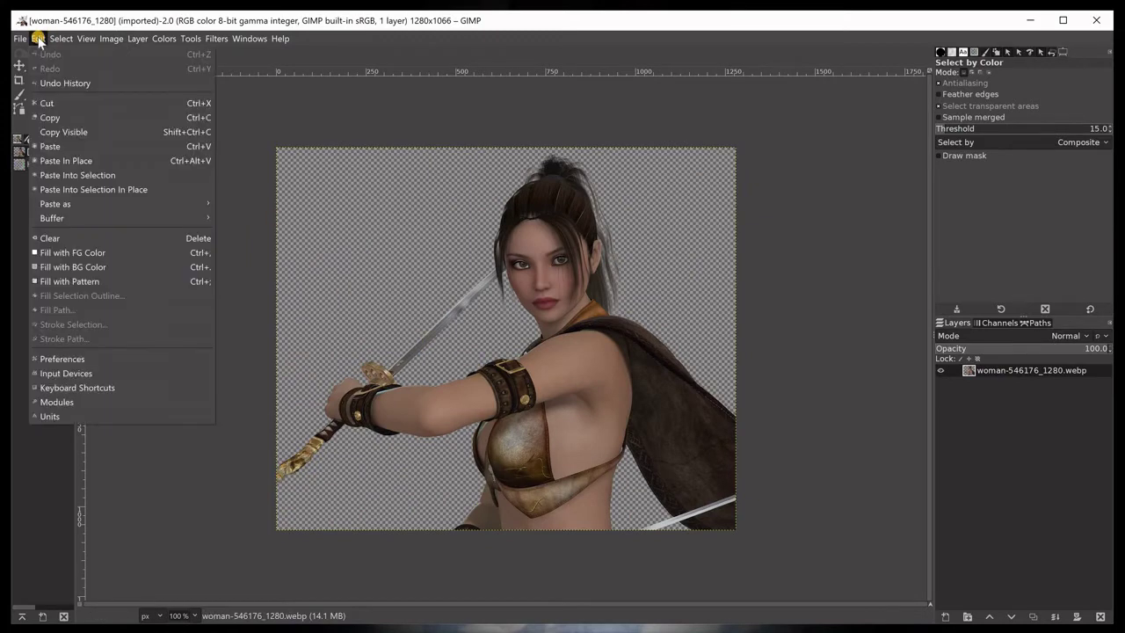
pyautogui.click(94, 118)
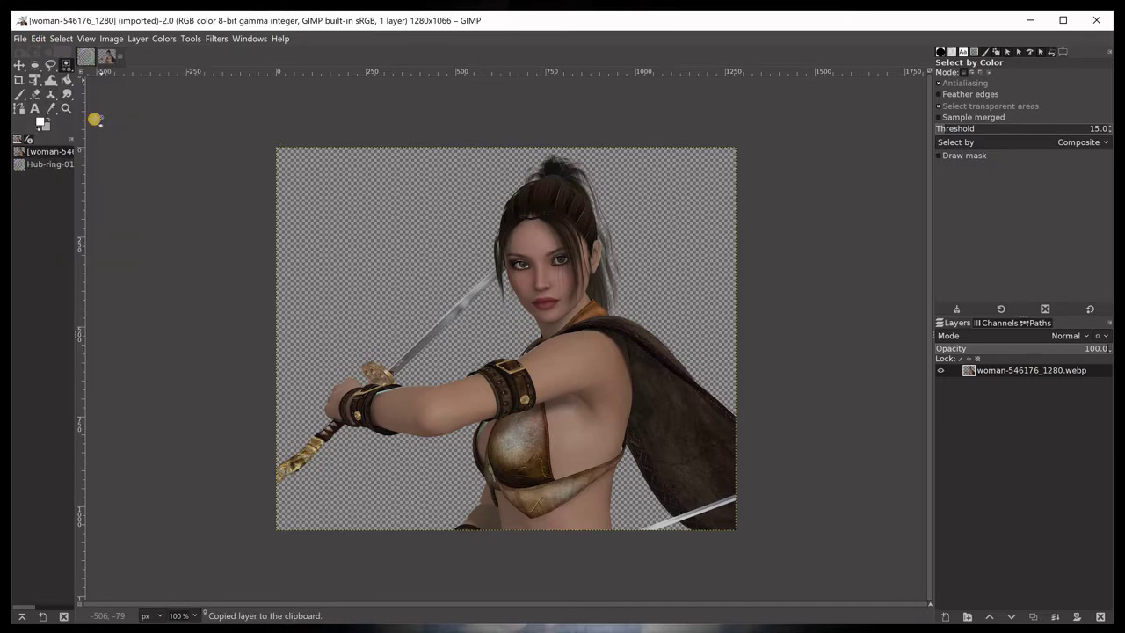
pyautogui.click(85, 60)
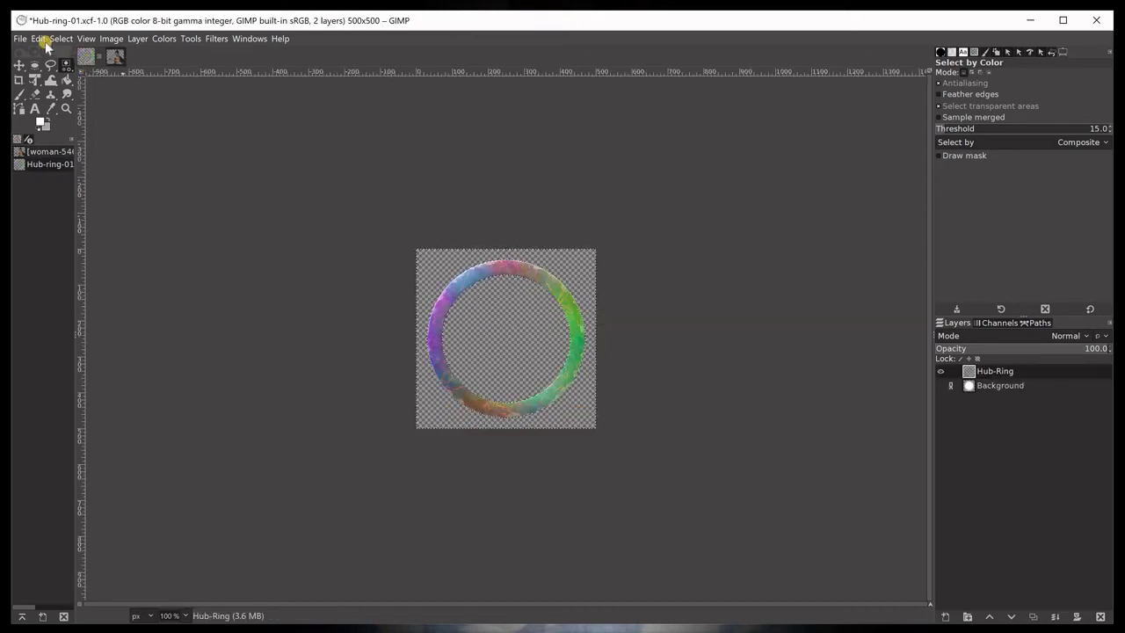
# Paste the woman in place into Hub-ring-01.xcf and select the Unified Transform tool
pyautogui.click(38, 39)
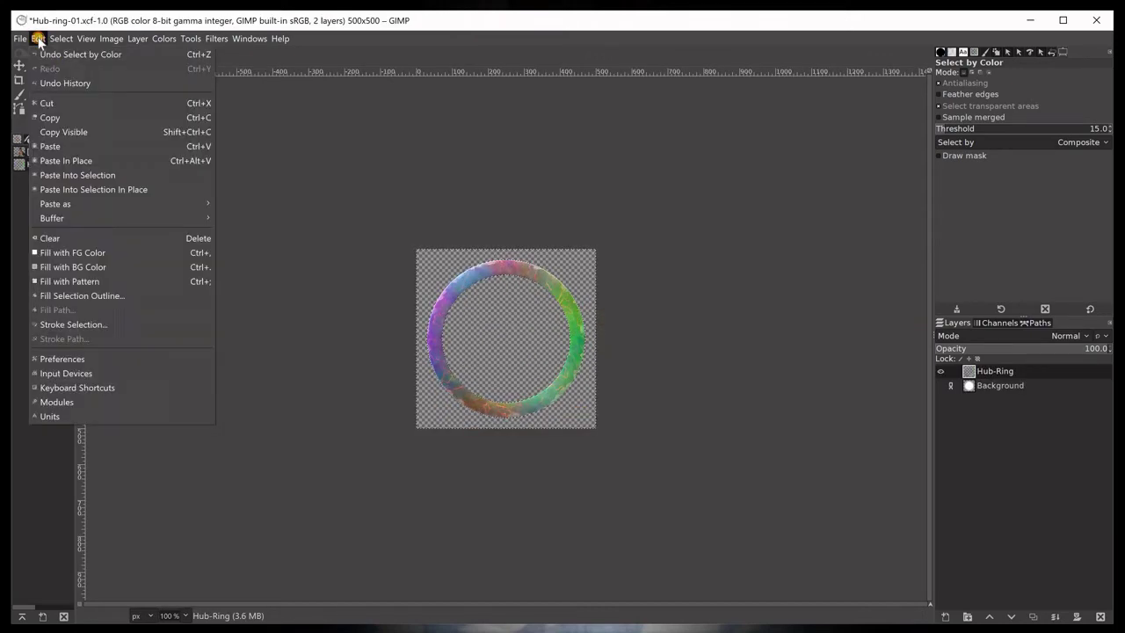
pyautogui.click(86, 161)
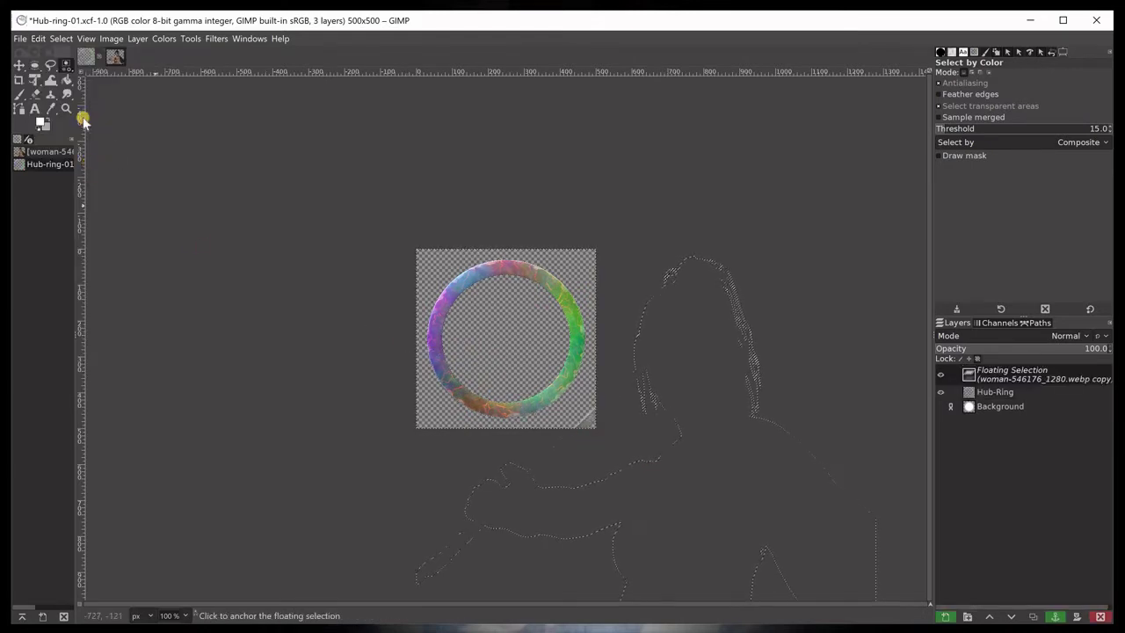
pyautogui.click(36, 85)
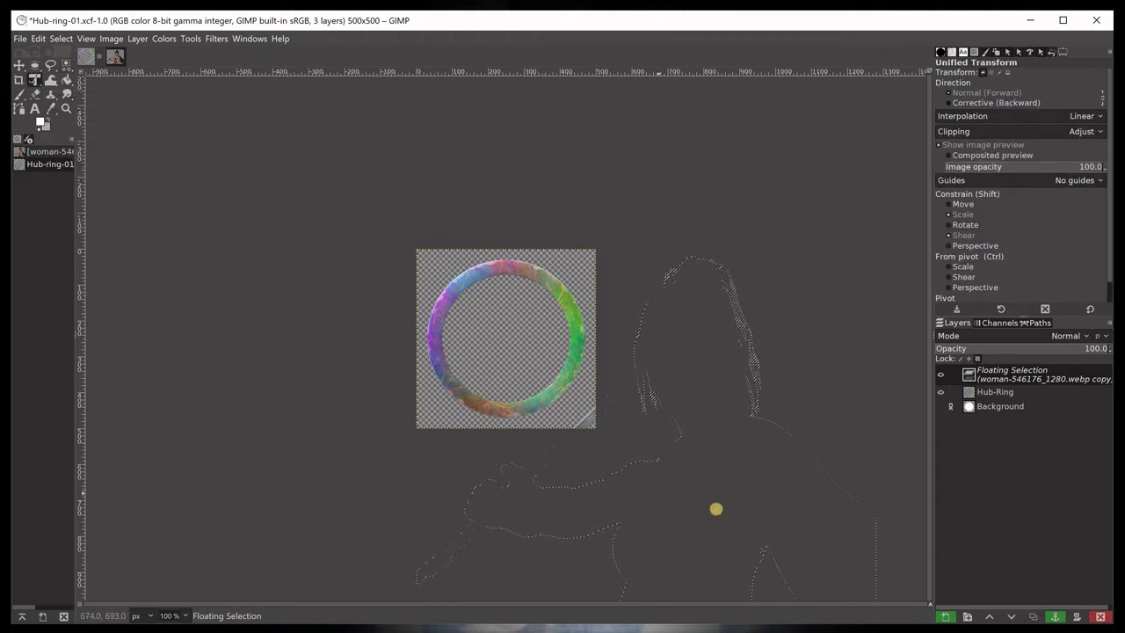
# Scale the pasted woman down to about 34% and move her inside the hub ring
pyautogui.click(735, 513)
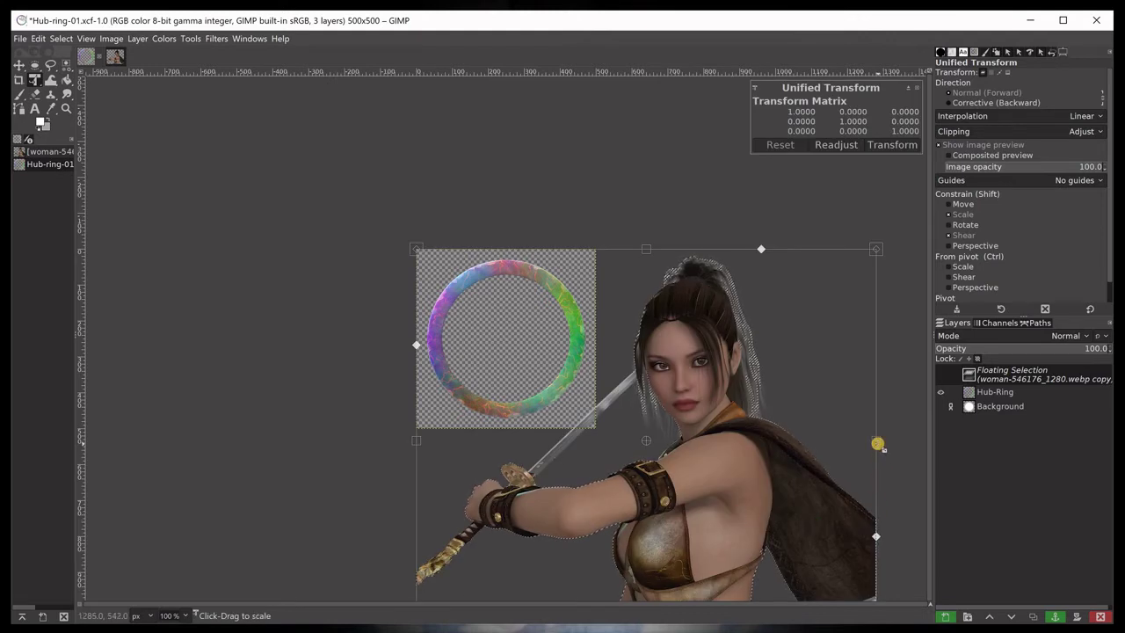
pyautogui.moveTo(878, 444)
pyautogui.mouseDown()
pyautogui.moveTo(665, 432)
pyautogui.moveTo(677, 437)
pyautogui.mouseUp()
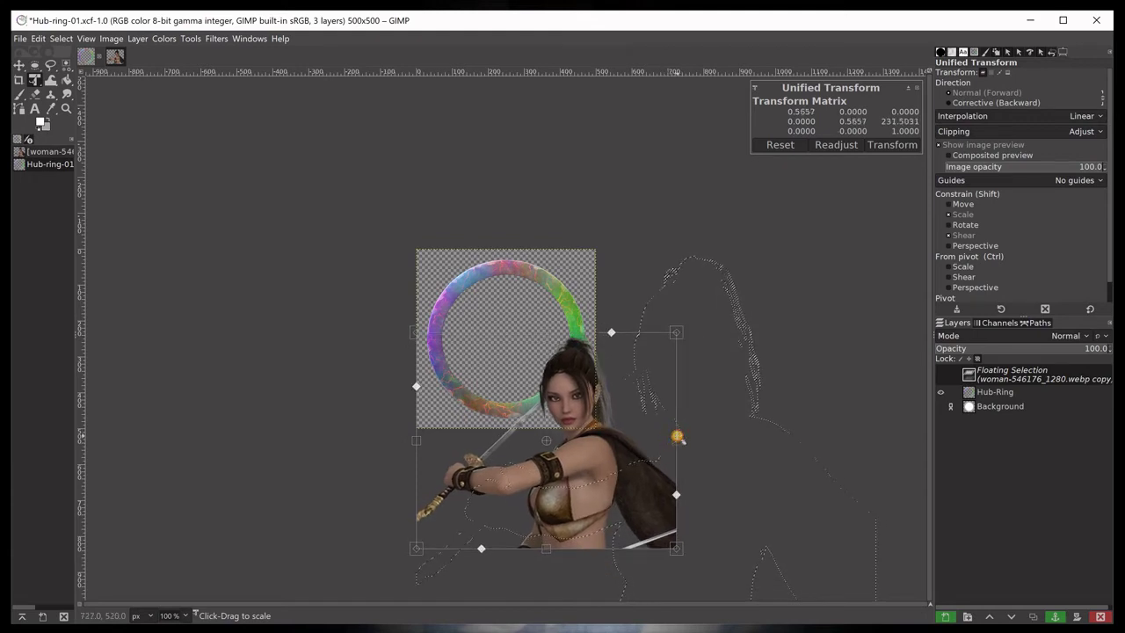
pyautogui.moveTo(545, 450); pyautogui.dragTo(472, 360)
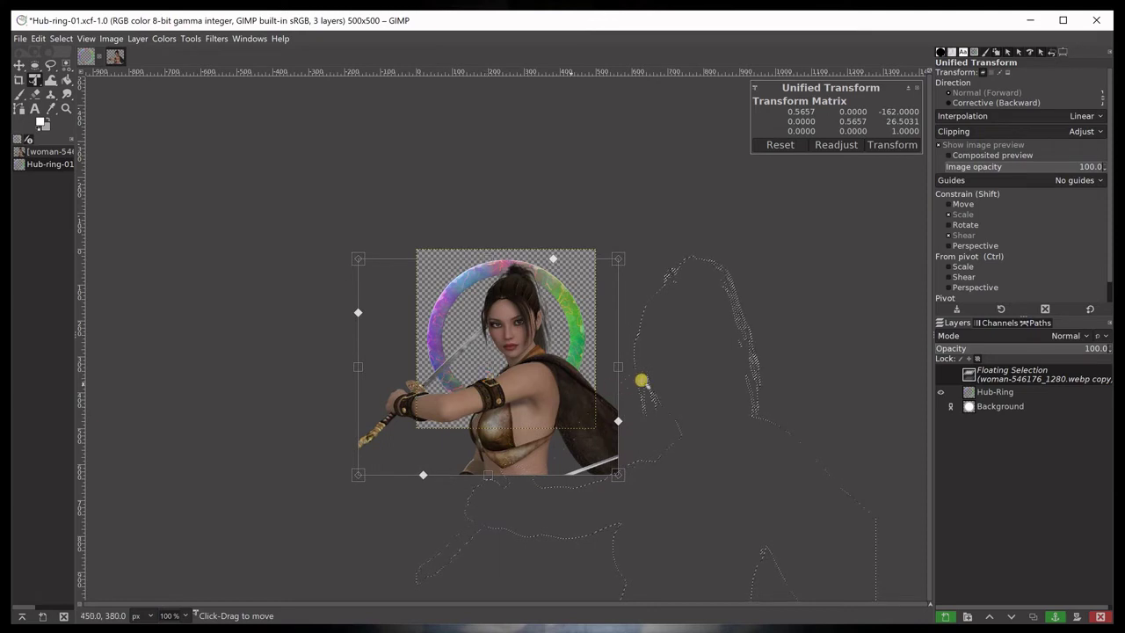
pyautogui.moveTo(620, 368); pyautogui.dragTo(513, 346)
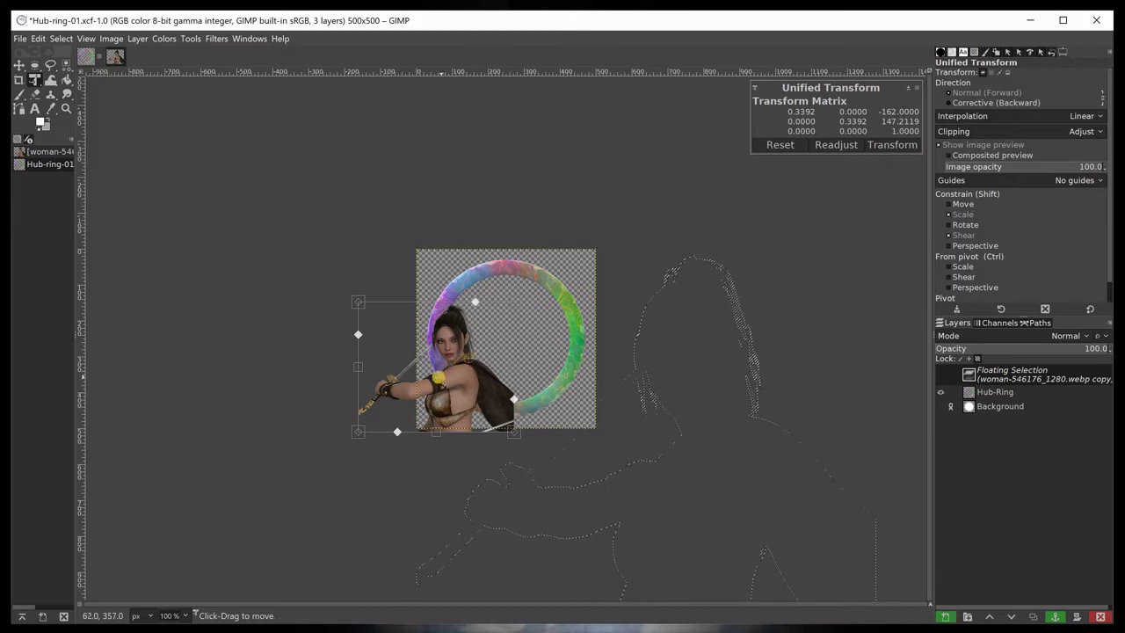
pyautogui.moveTo(438, 378)
pyautogui.mouseDown()
pyautogui.moveTo(484, 367)
pyautogui.moveTo(507, 337)
pyautogui.moveTo(503, 362)
pyautogui.mouseUp()
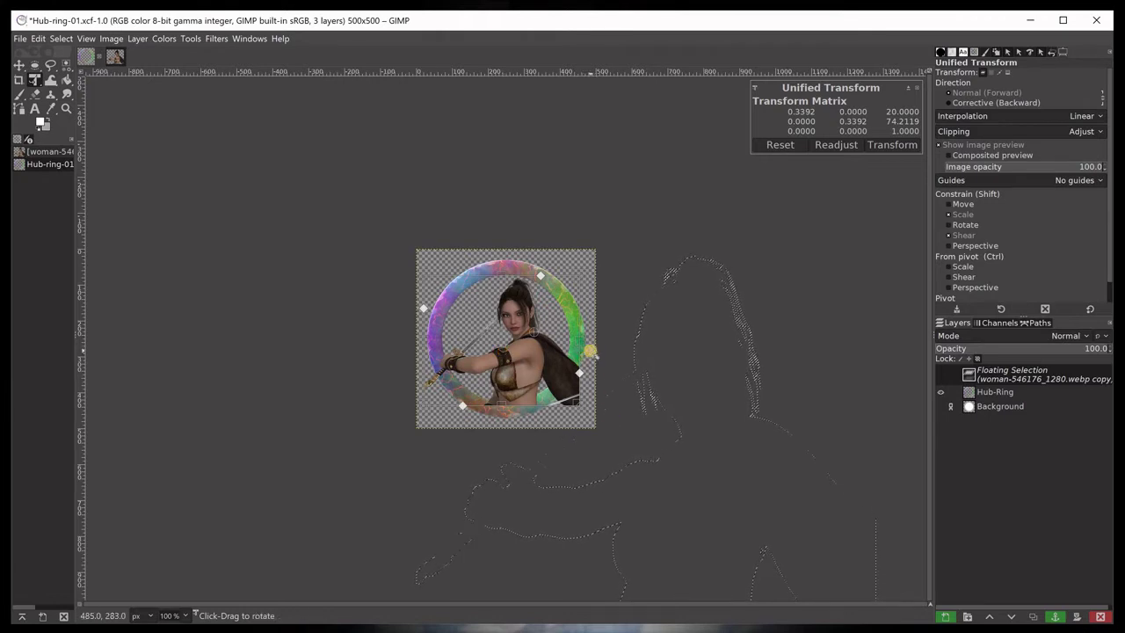
# Fine-tune the woman to about 38% size with a slight tilt, nudged right within the ring
pyautogui.moveTo(586, 357); pyautogui.dragTo(584, 361)
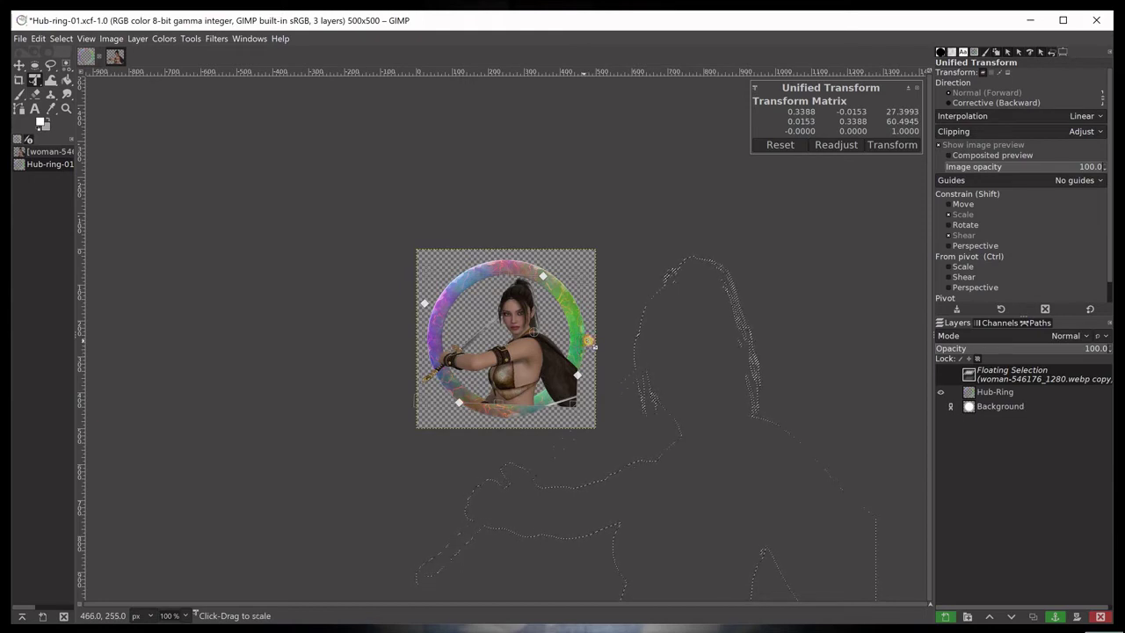
pyautogui.moveTo(595, 348)
pyautogui.mouseDown()
pyautogui.moveTo(606, 352)
pyautogui.moveTo(547, 356)
pyautogui.mouseUp()
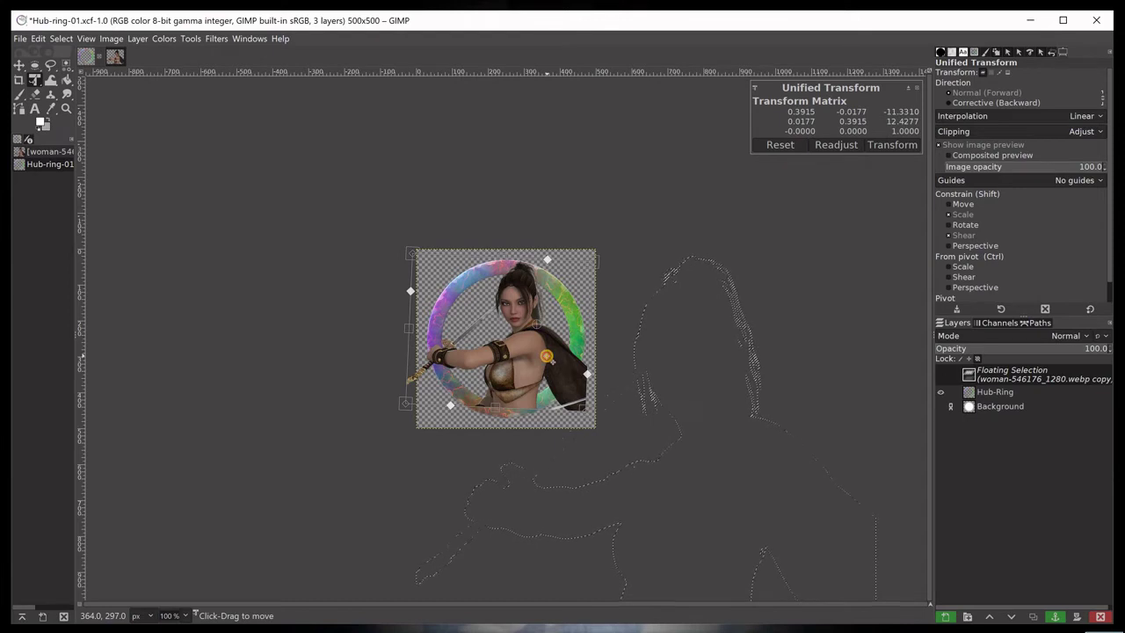
pyautogui.moveTo(547, 356); pyautogui.dragTo(554, 359)
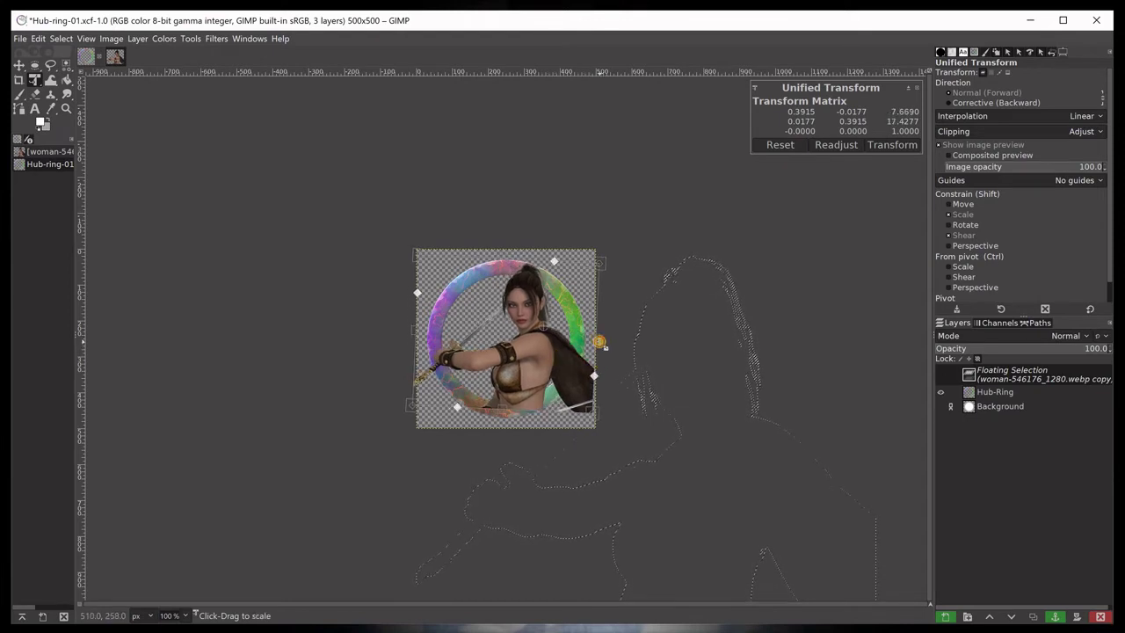
pyautogui.moveTo(602, 344); pyautogui.dragTo(587, 342)
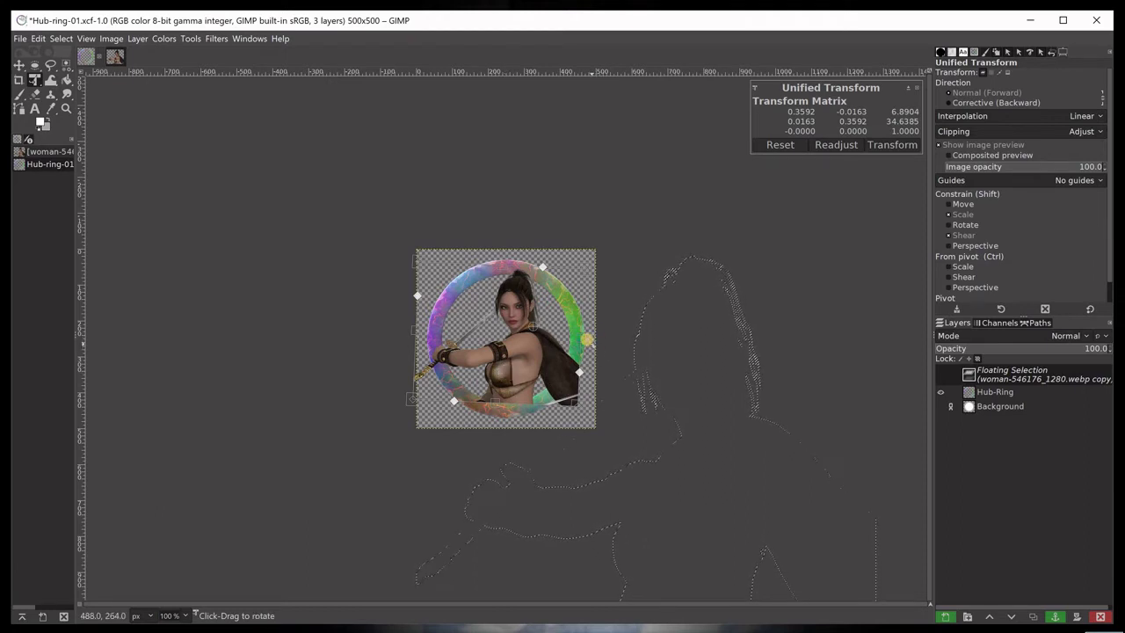
pyautogui.moveTo(585, 340); pyautogui.dragTo(586, 339)
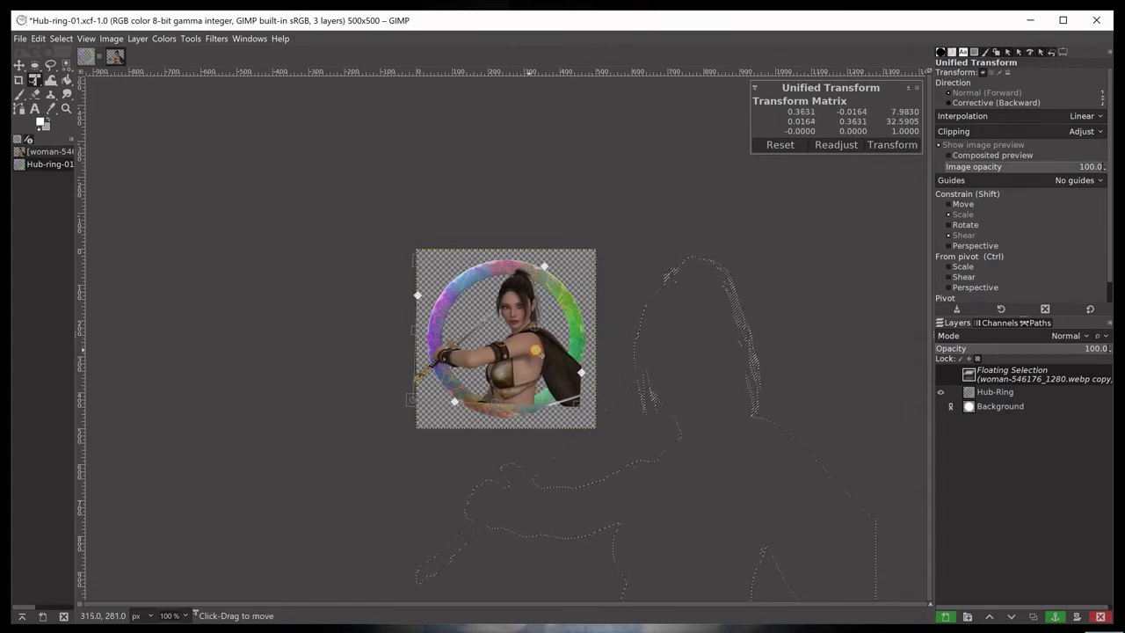
pyautogui.moveTo(529, 349); pyautogui.dragTo(536, 348)
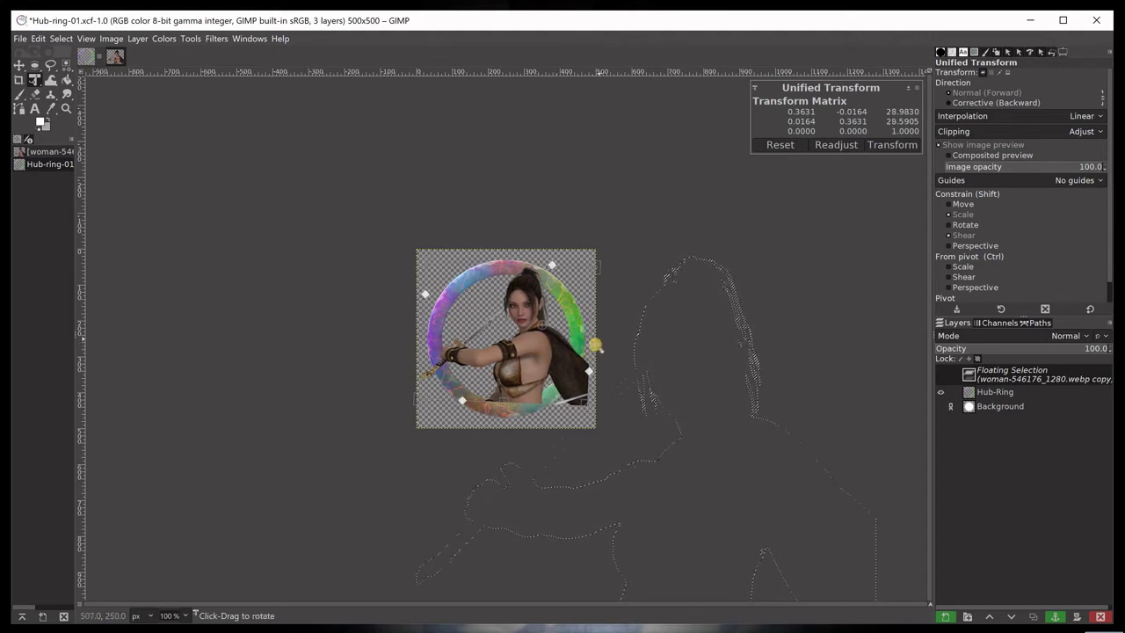
pyautogui.moveTo(587, 340)
pyautogui.mouseDown()
pyautogui.moveTo(603, 337)
pyautogui.moveTo(537, 342)
pyautogui.mouseUp()
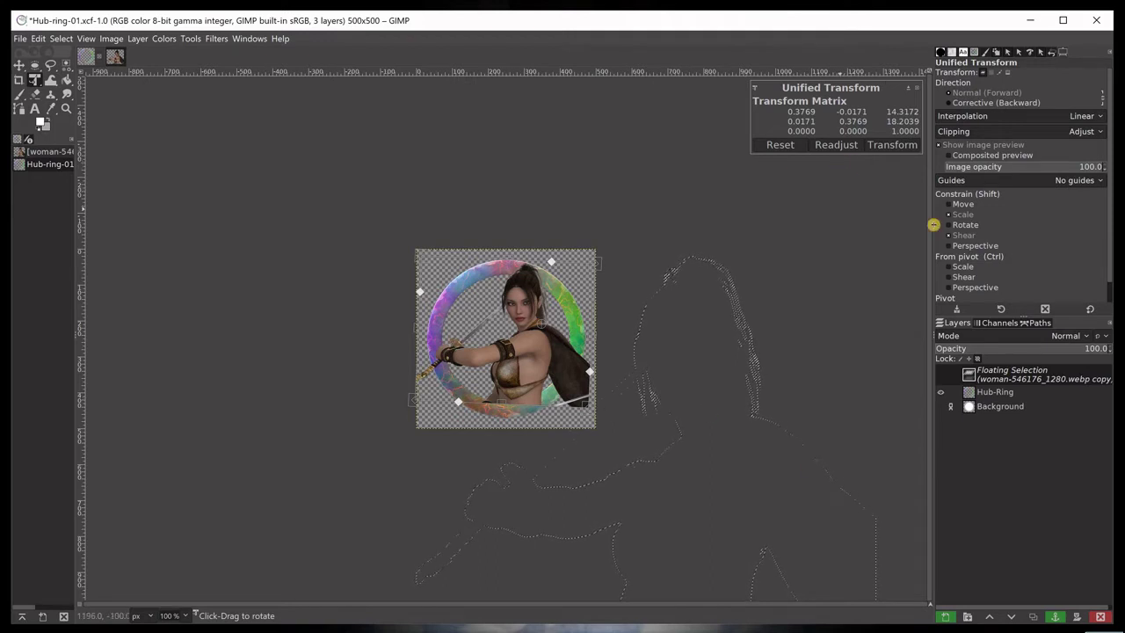
# Commit the transform, convert the floating selection to a new layer, and lower it beneath Hub-Ring
pyautogui.click(888, 148)
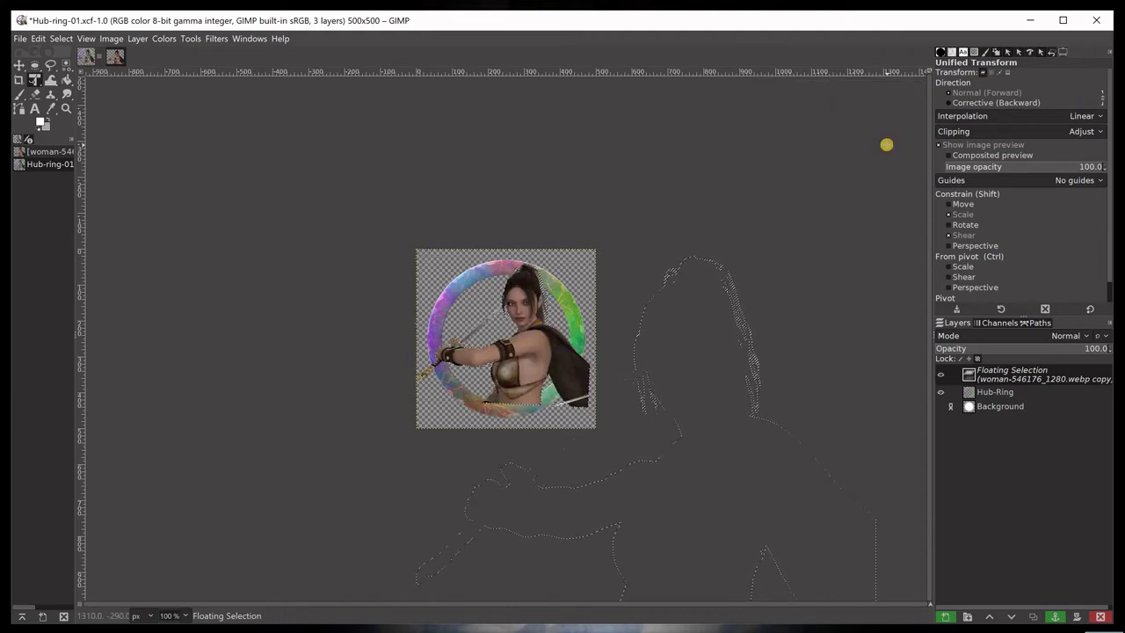
pyautogui.click(138, 38)
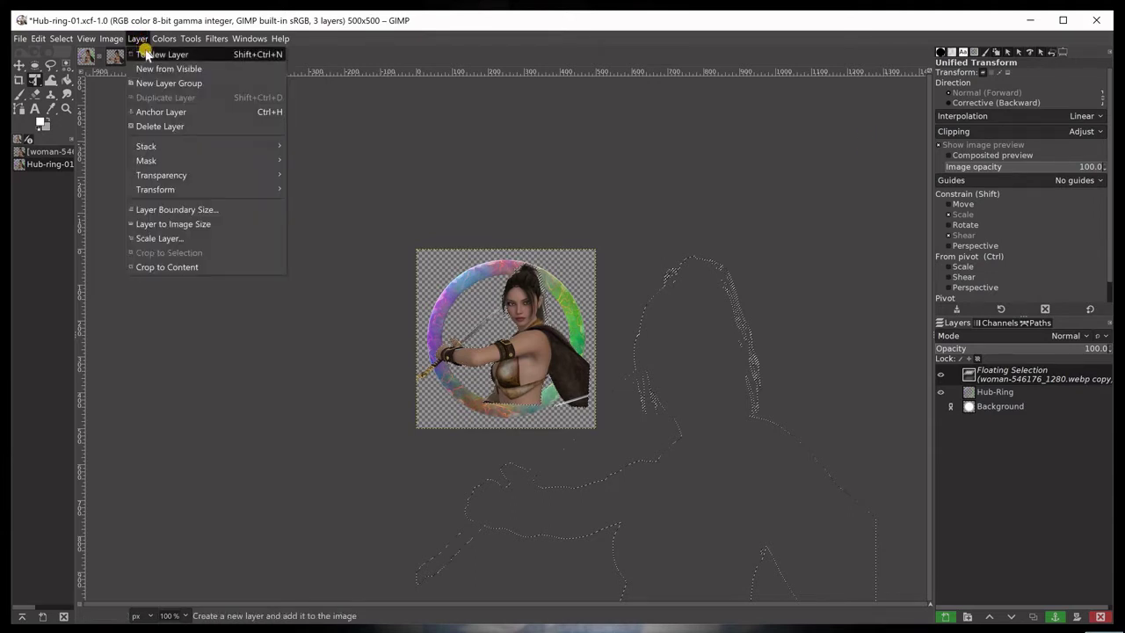
pyautogui.click(150, 55)
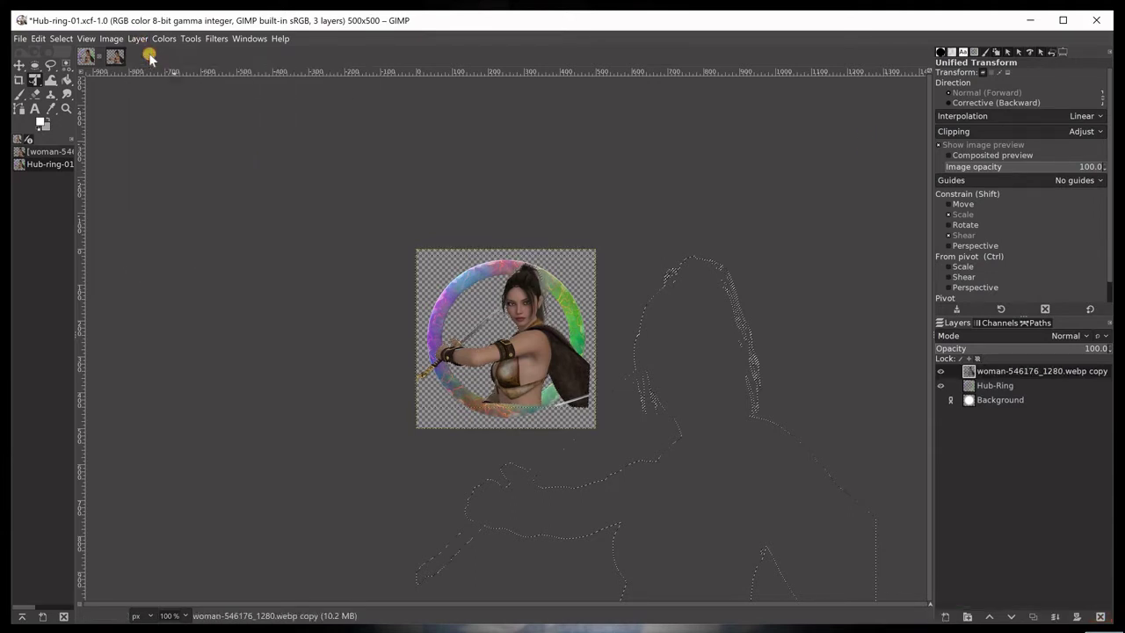
pyautogui.click(1012, 617)
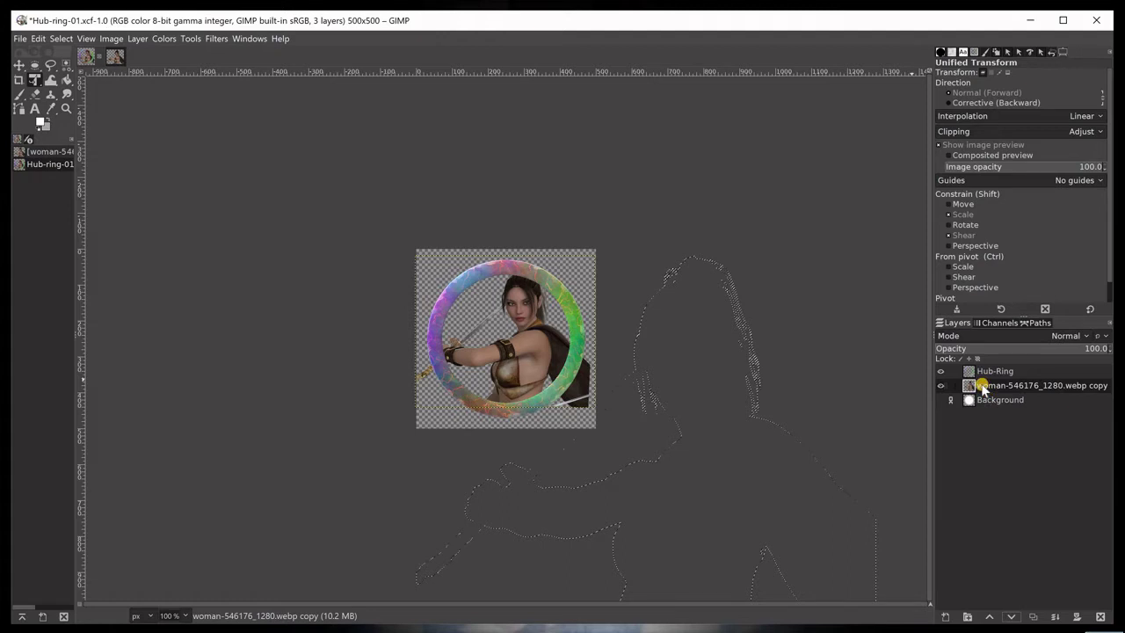
# Duplicate the woman layer above Hub-Ring, hide that copy, and show the white Background layer
pyautogui.rightClick(983, 386)
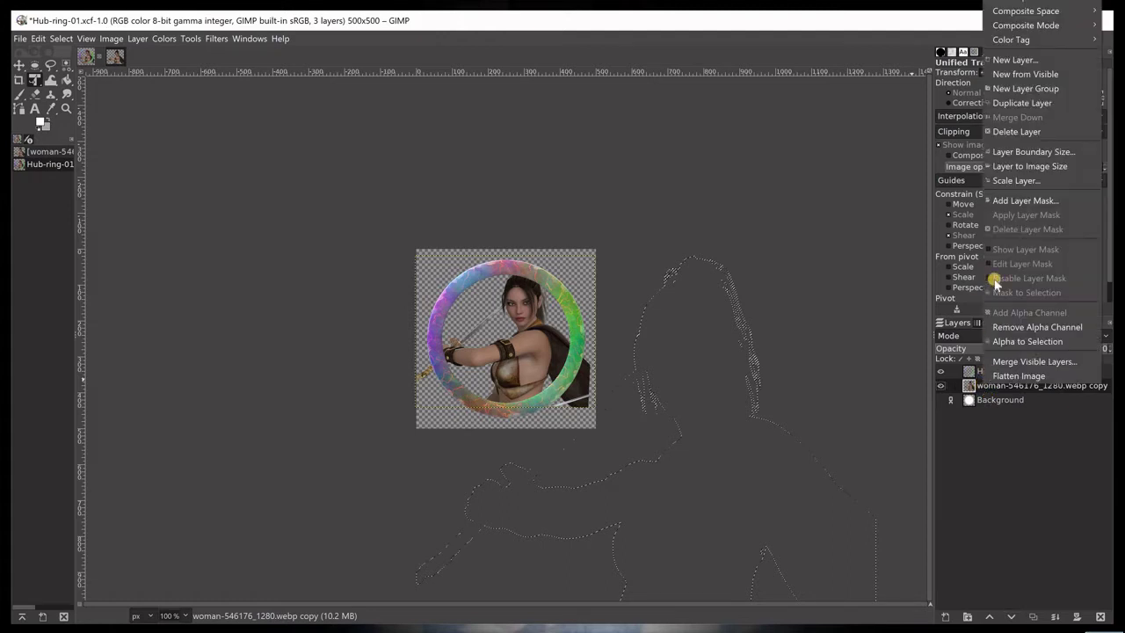
pyautogui.click(1025, 102)
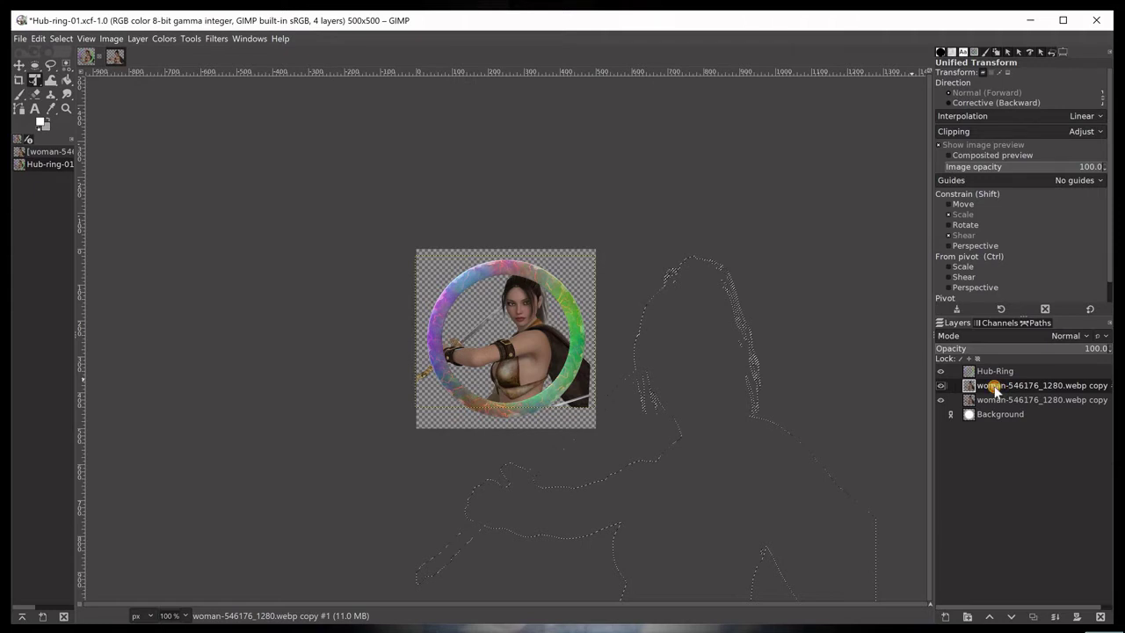
pyautogui.click(988, 616)
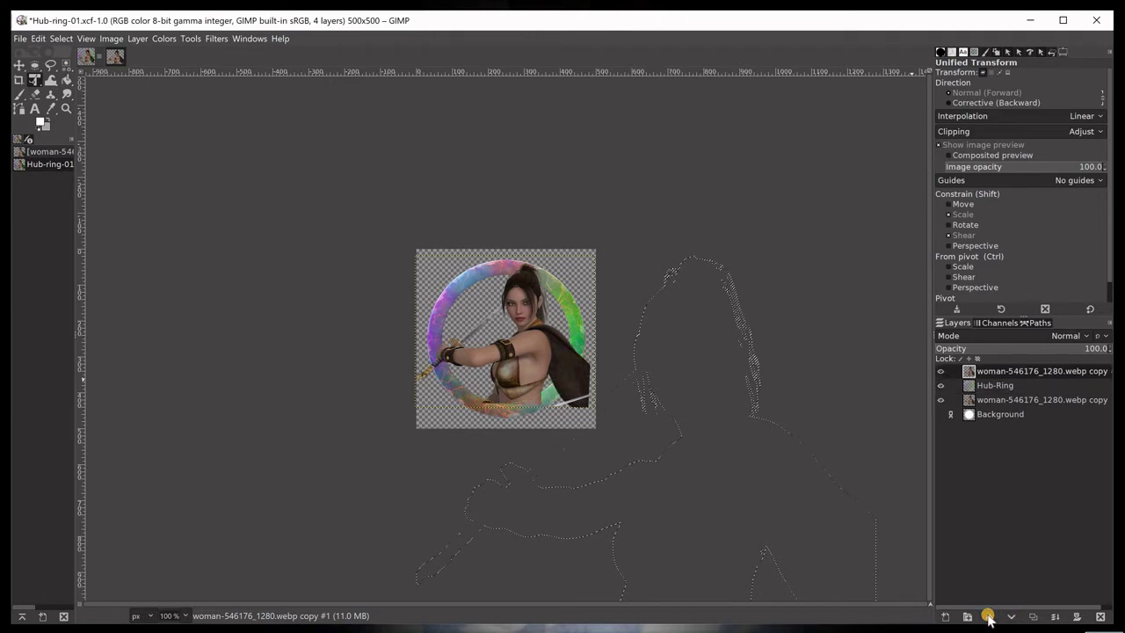
pyautogui.click(940, 372)
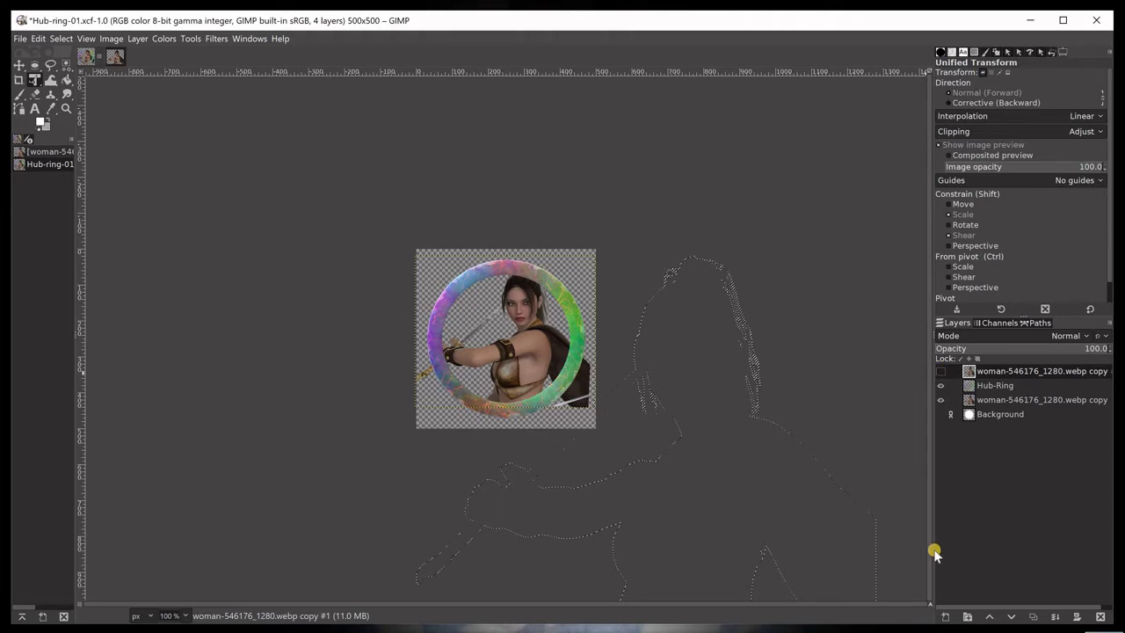
pyautogui.click(941, 415)
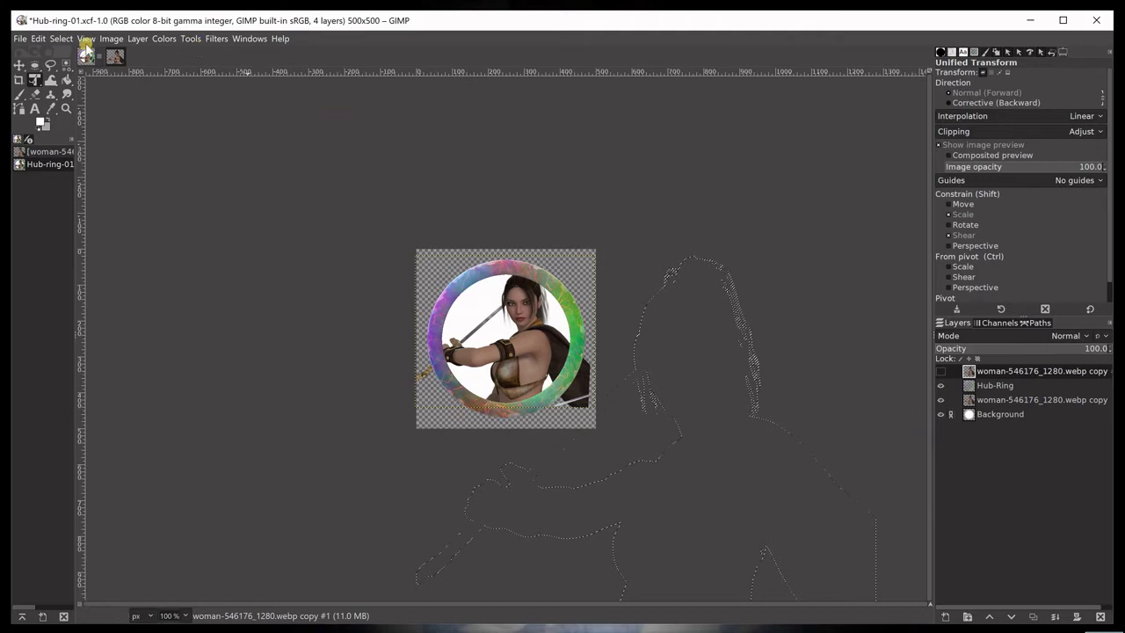
# Select the transparent area by colour on Background and delete it from the lower woman layer
pyautogui.click(969, 417)
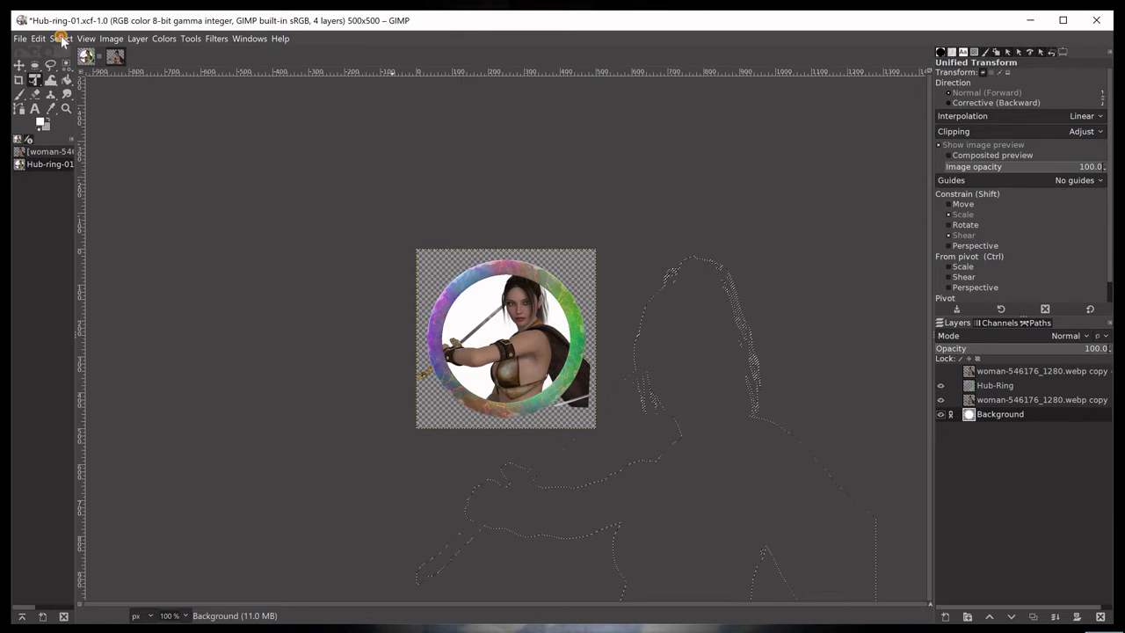
pyautogui.click(62, 39)
pyautogui.click(98, 112)
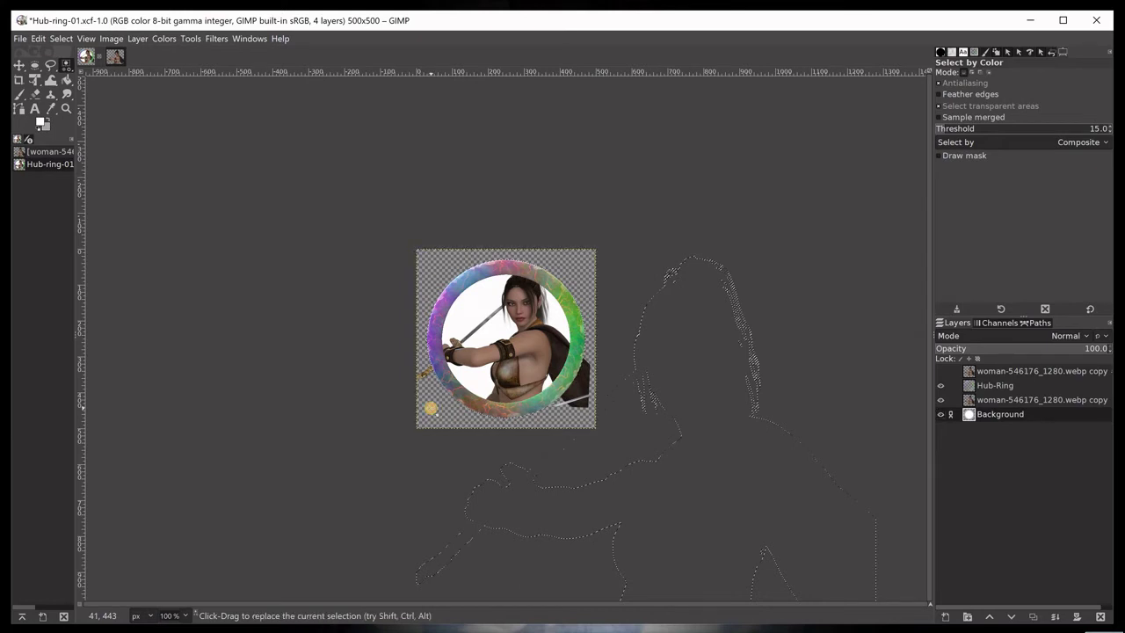
pyautogui.click(971, 403)
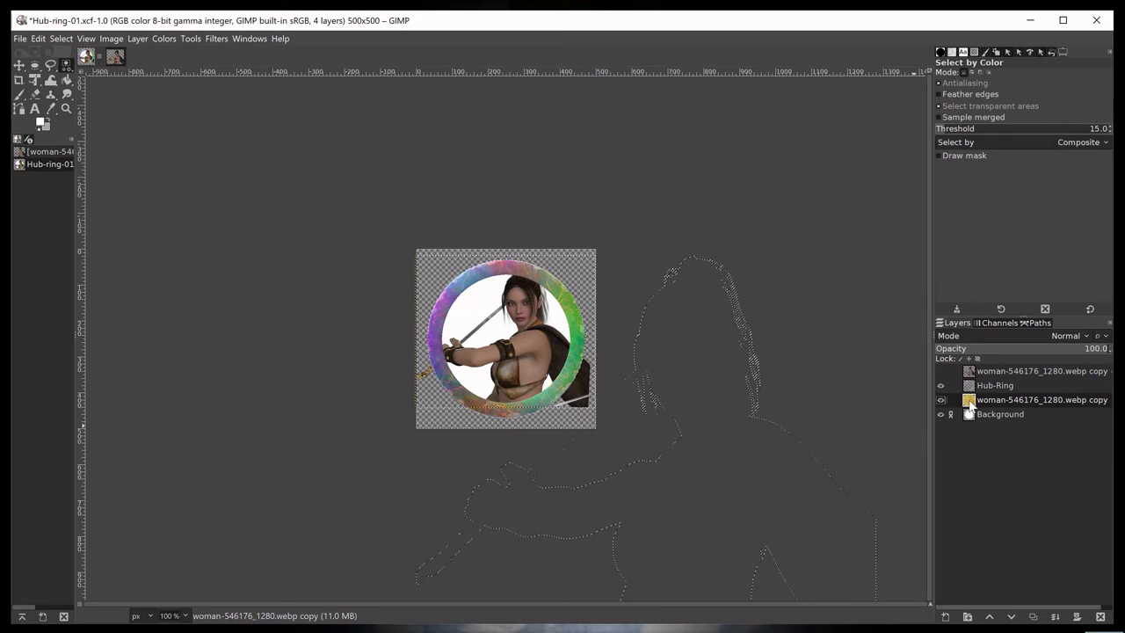
pyautogui.press('Delete')
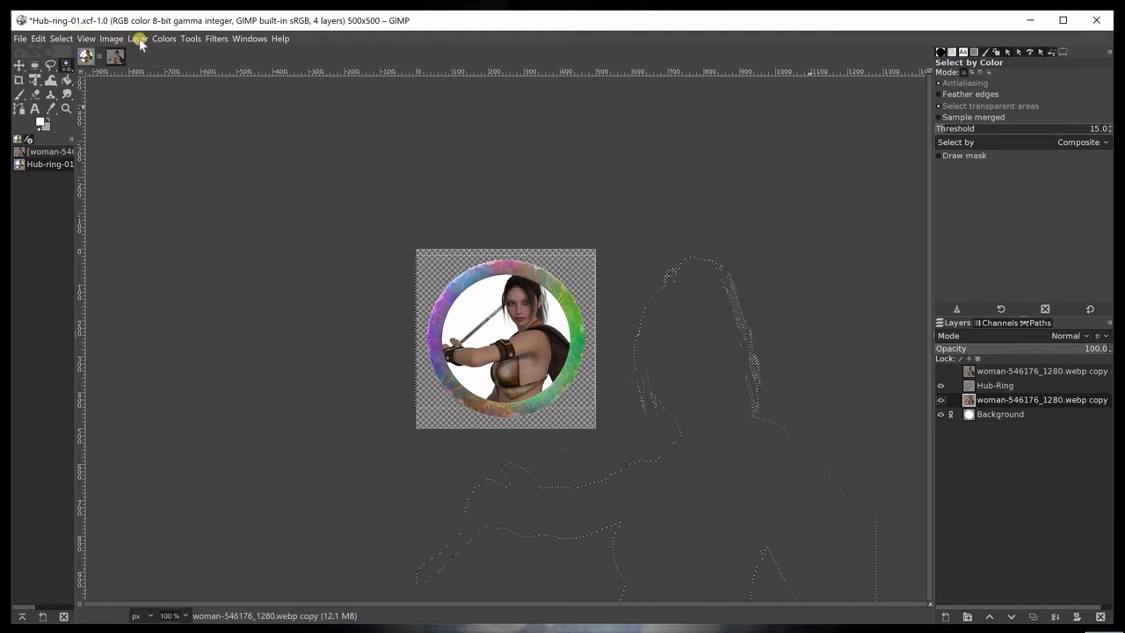
# Fit the trimmed woman layer to image size and make the top woman copy visible again
pyautogui.click(138, 40)
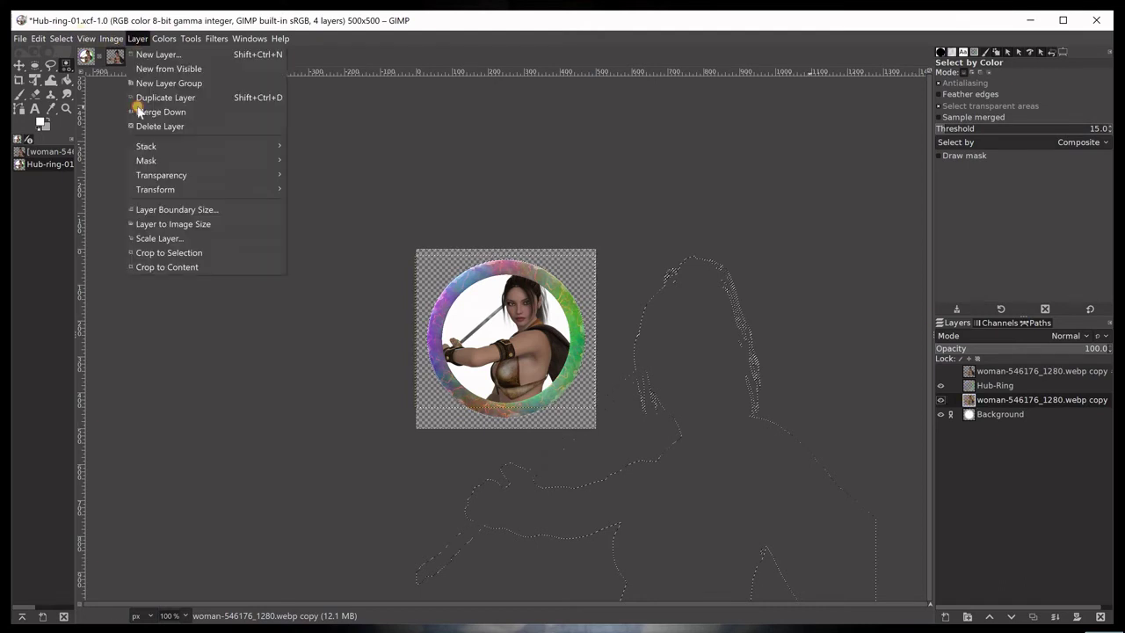
pyautogui.click(201, 224)
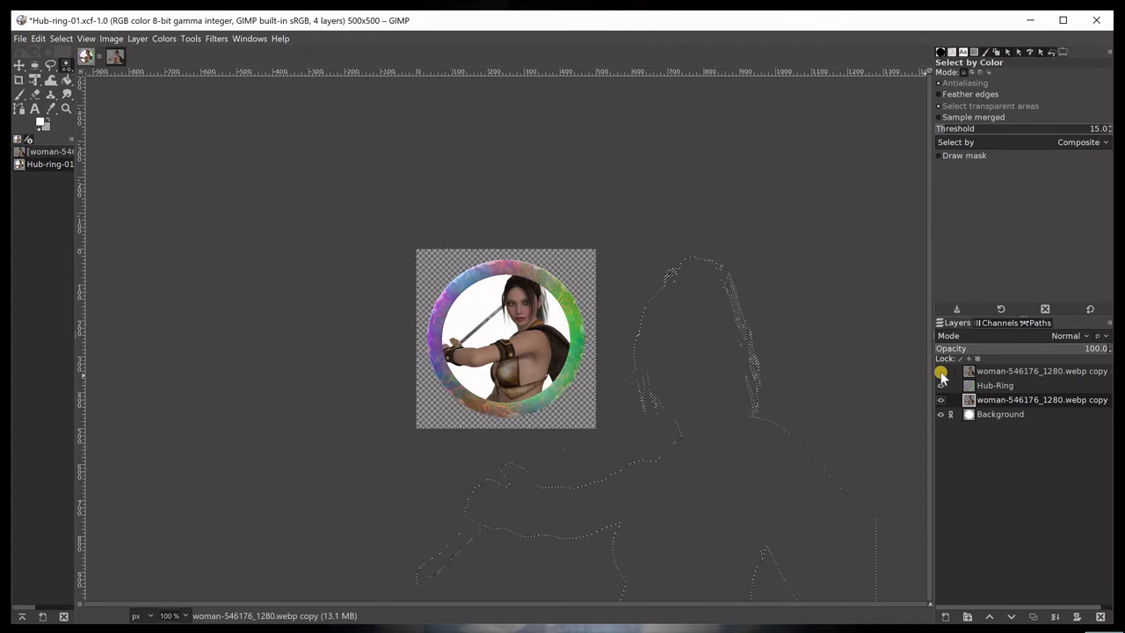
pyautogui.click(941, 372)
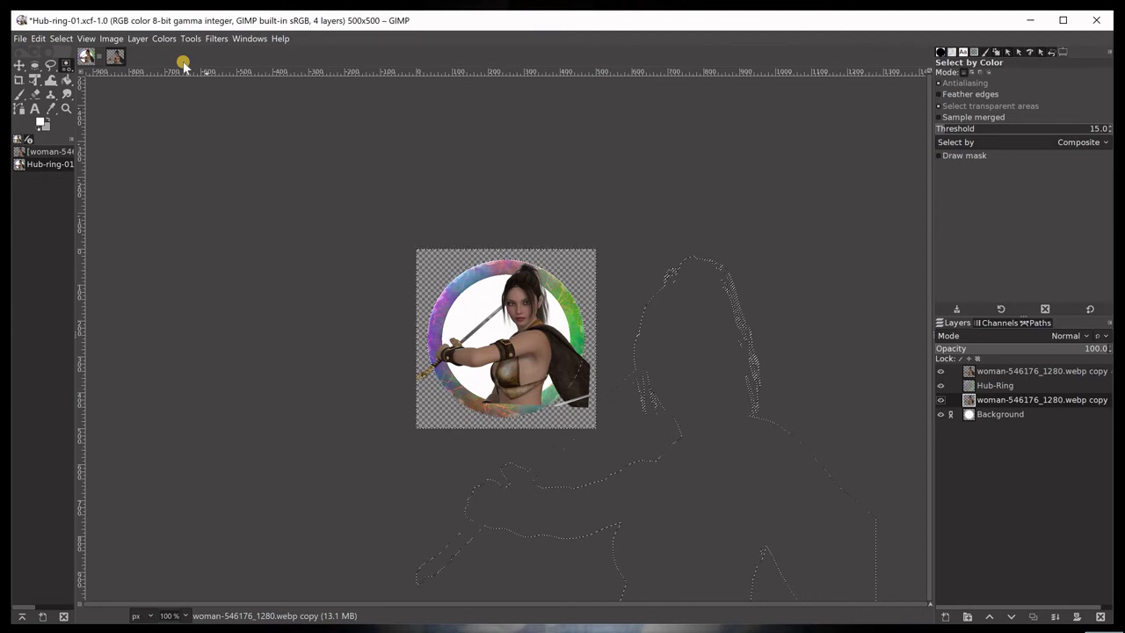
# Delete the top woman copy's sword and cape outside the ring and fit that layer to image size
pyautogui.click(974, 373)
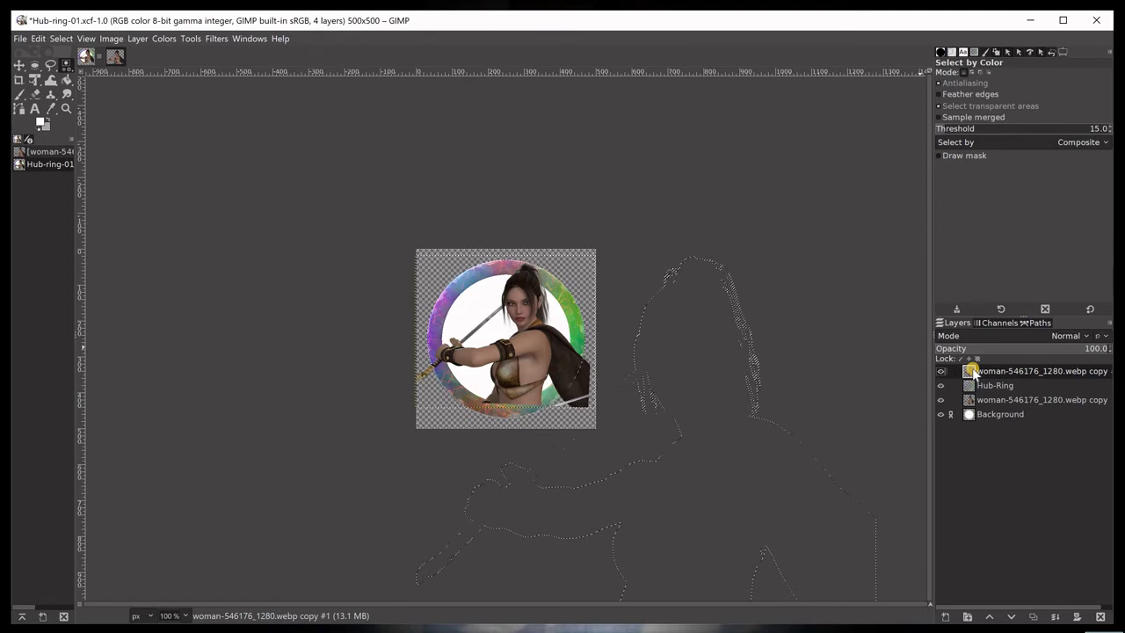
pyautogui.press('Delete')
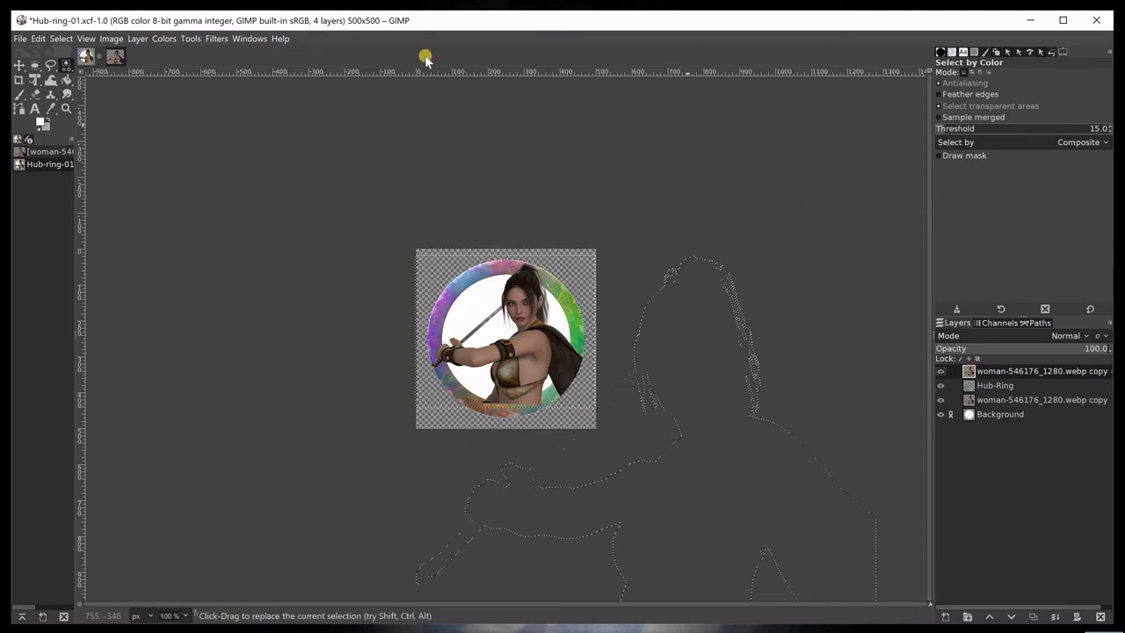
pyautogui.click(137, 39)
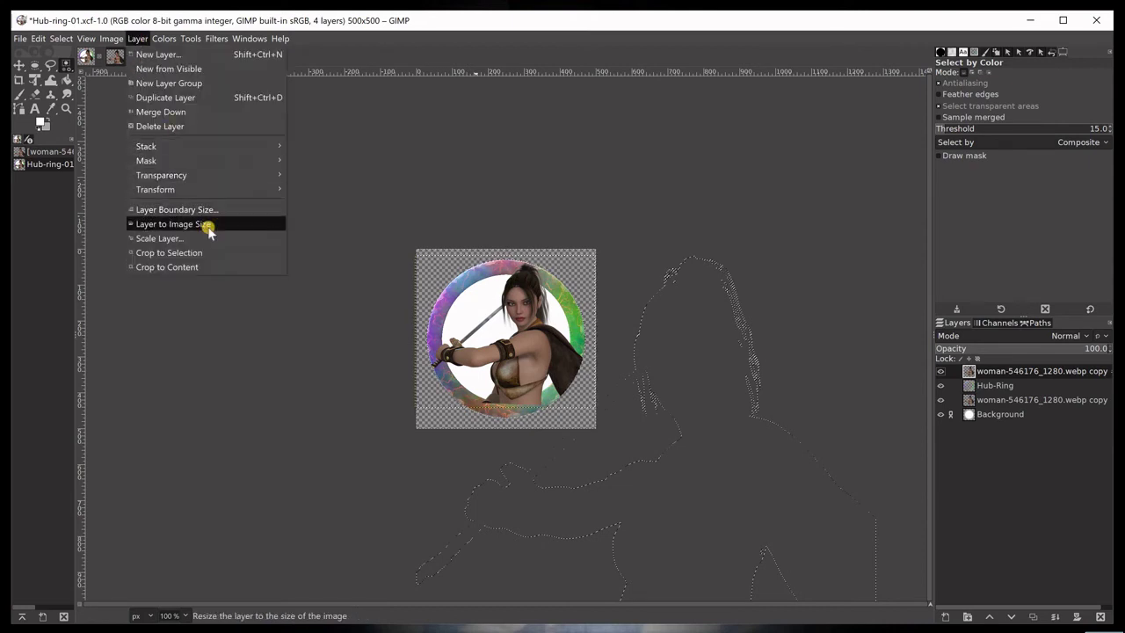
pyautogui.click(209, 226)
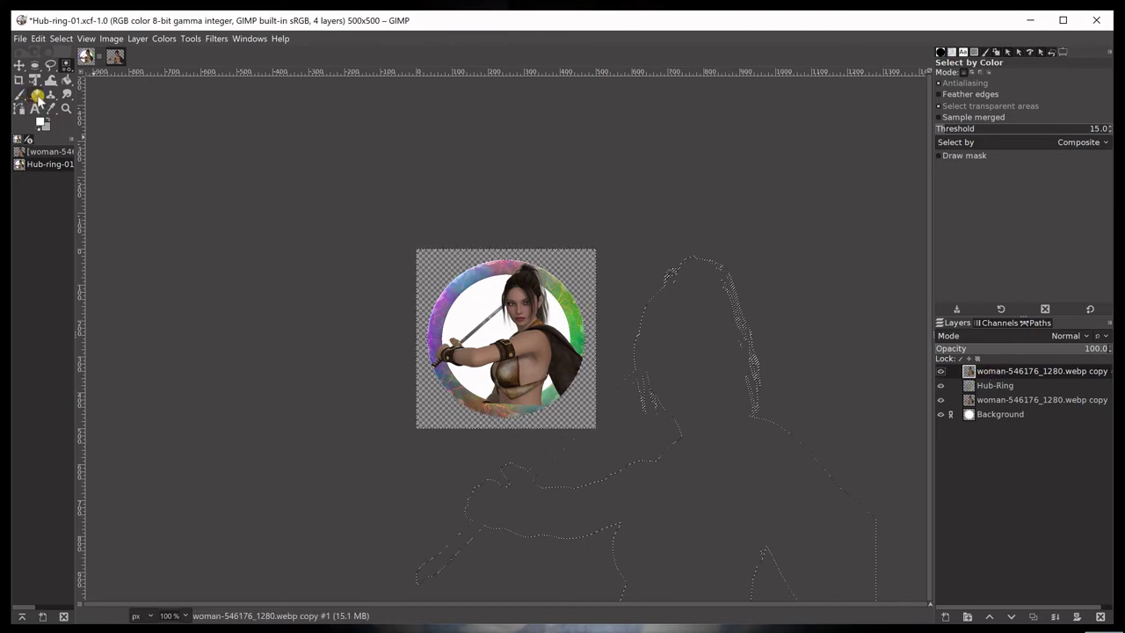
# Use the Eraser with an inverted selection, zoomed in on the ring's lower edge, to clear leftovers
pyautogui.click(36, 95)
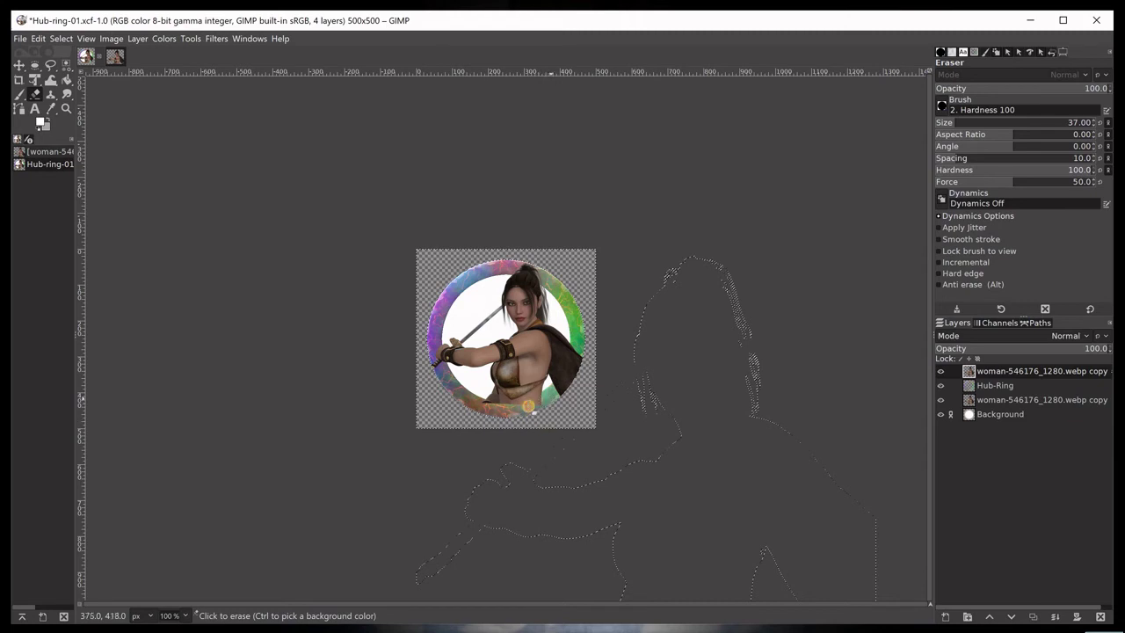
pyautogui.click(60, 38)
pyautogui.click(77, 81)
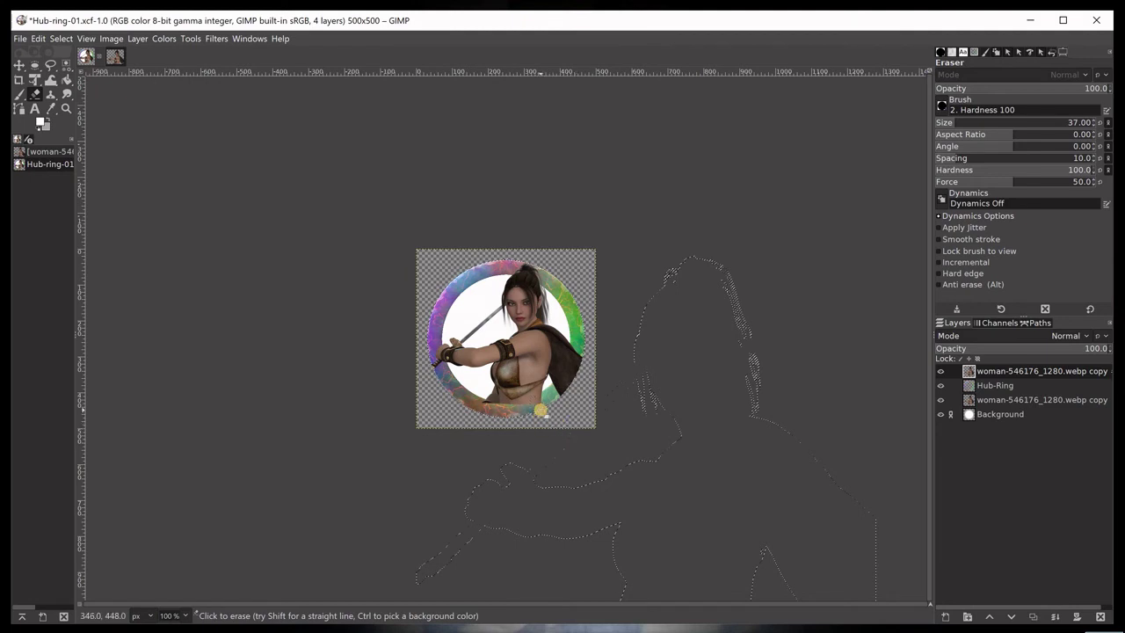
pyautogui.press('ctrl')
pyautogui.scroll(2, 538, 409)
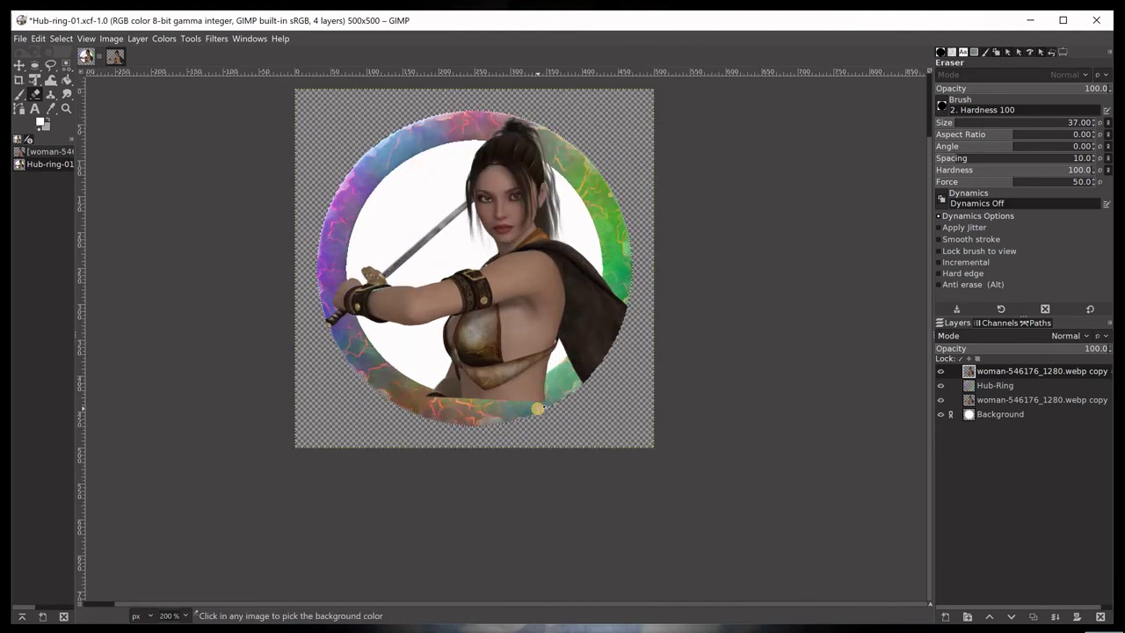
pyautogui.scroll(1, 549, 397)
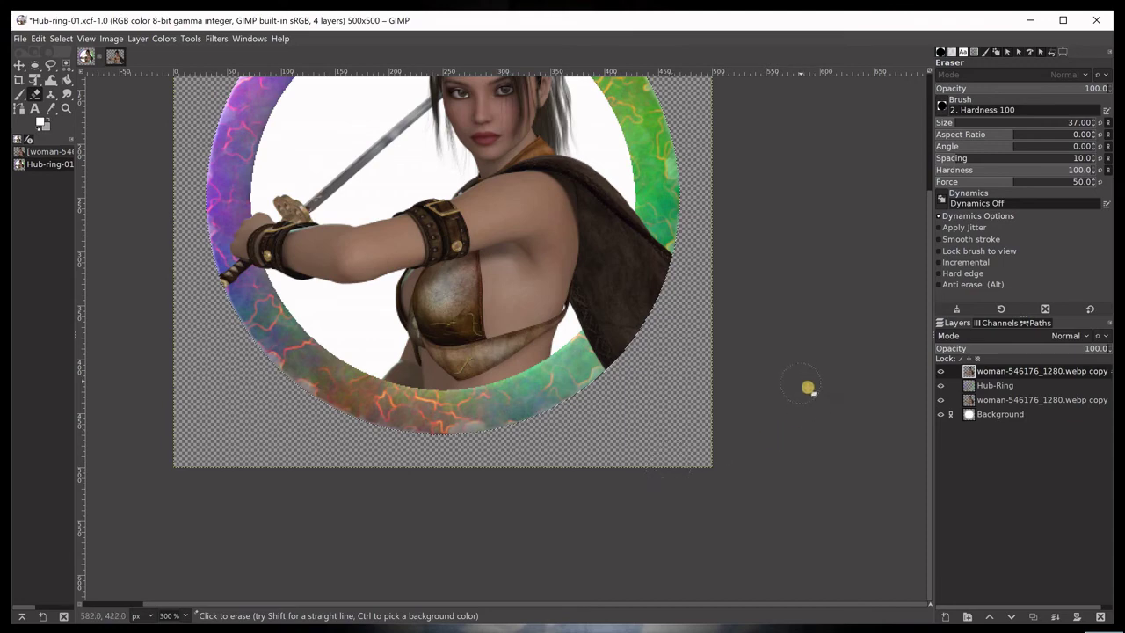
pyautogui.scroll(1, 842, 402)
pyautogui.scroll(-1, 842, 401)
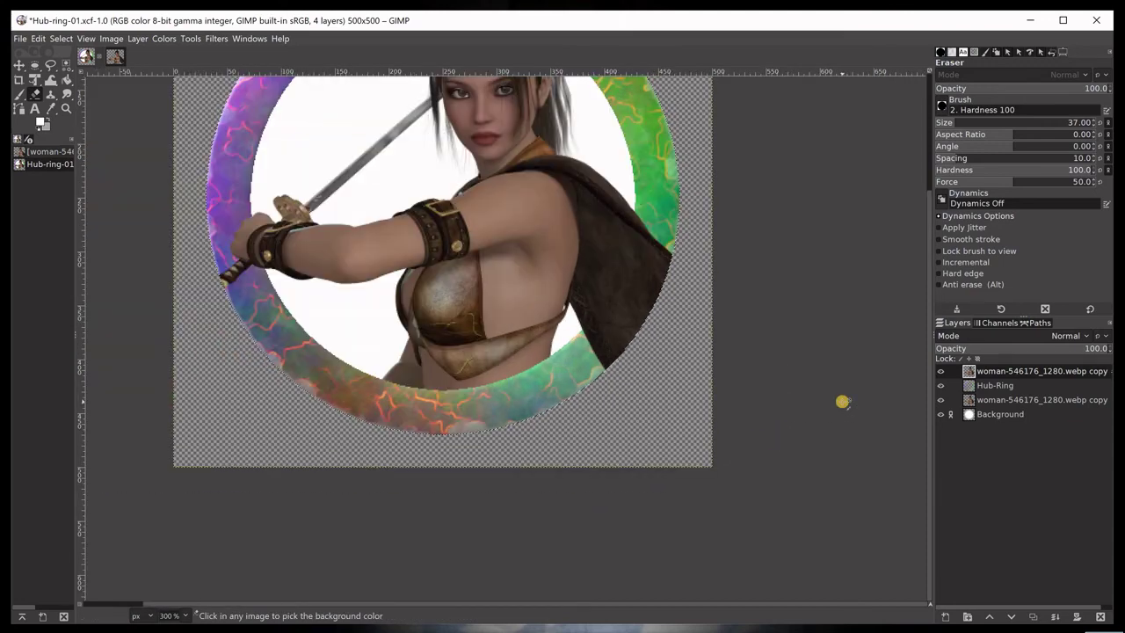
pyautogui.scroll(2, 842, 401)
pyautogui.scroll(-3, 842, 402)
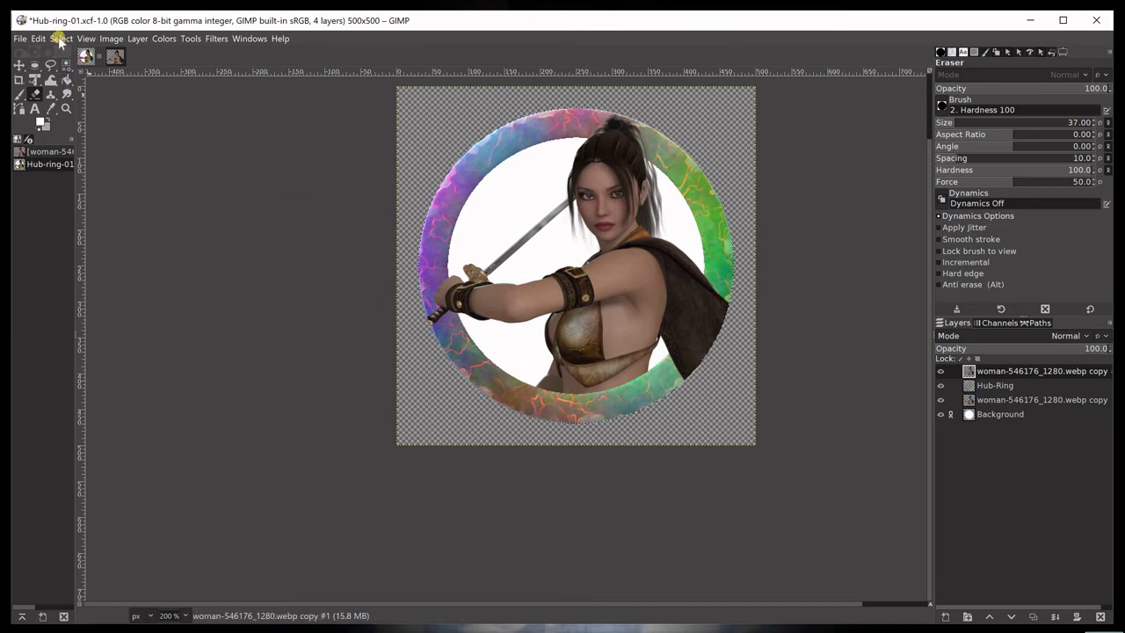
# Export the image as Hub-ring-01.png, accepting the default PNG settings
pyautogui.click(18, 39)
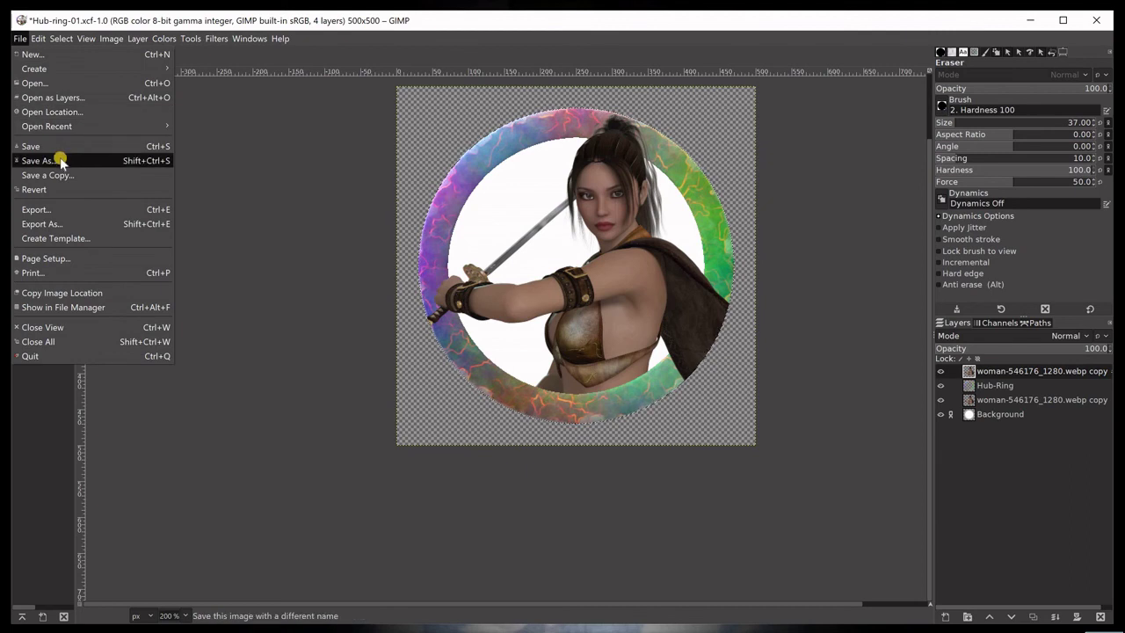
pyautogui.click(64, 224)
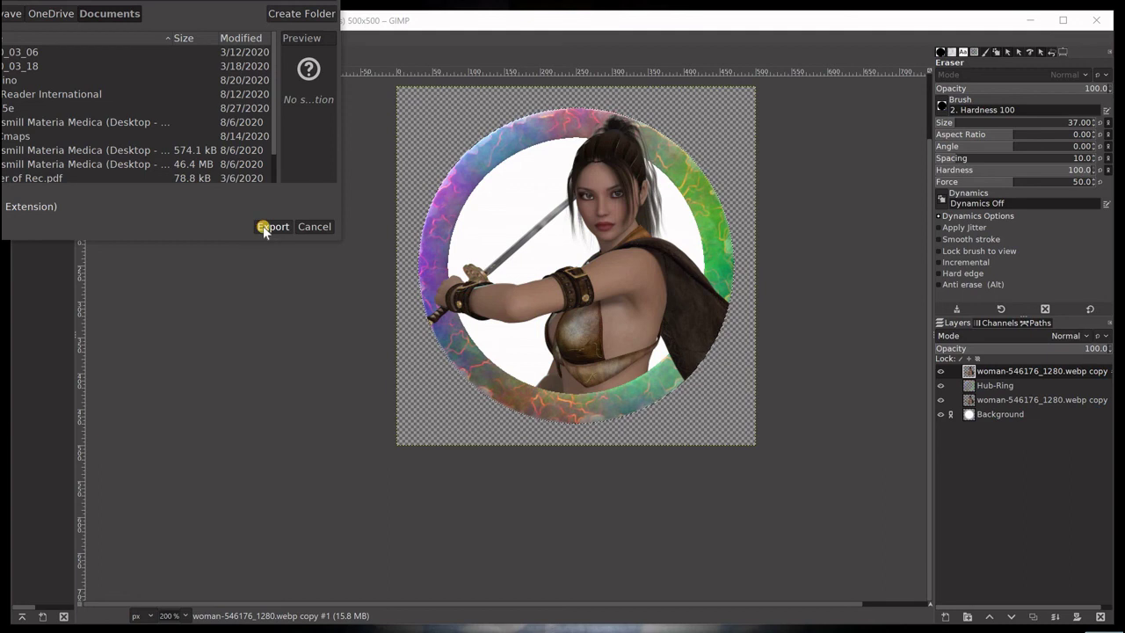
pyautogui.moveTo(158, 63); pyautogui.dragTo(210, 86)
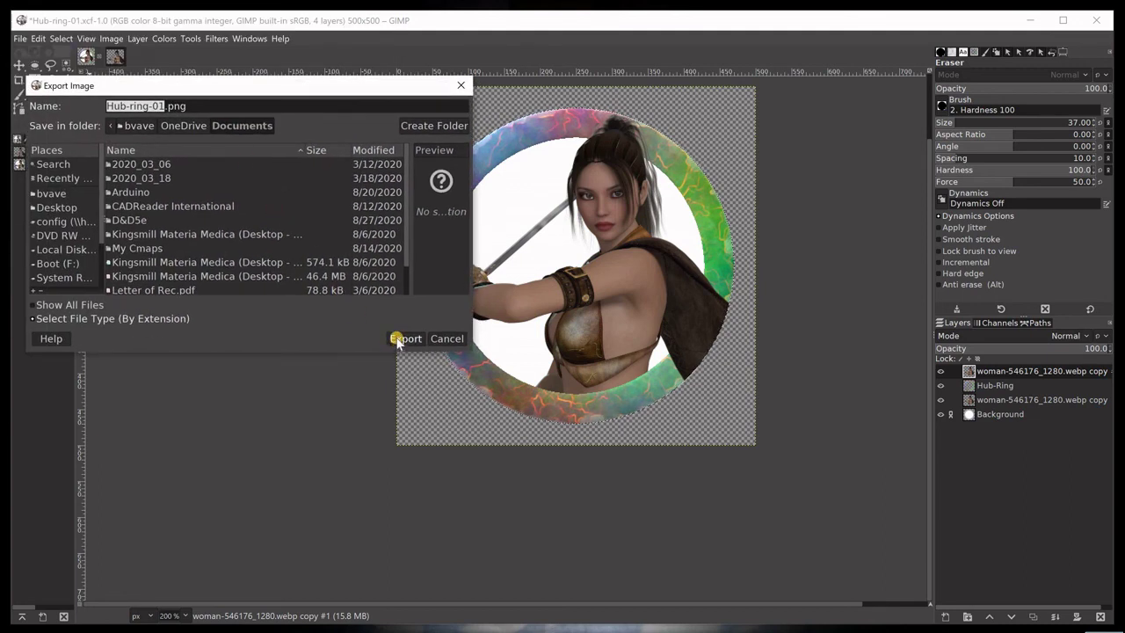
pyautogui.click(398, 339)
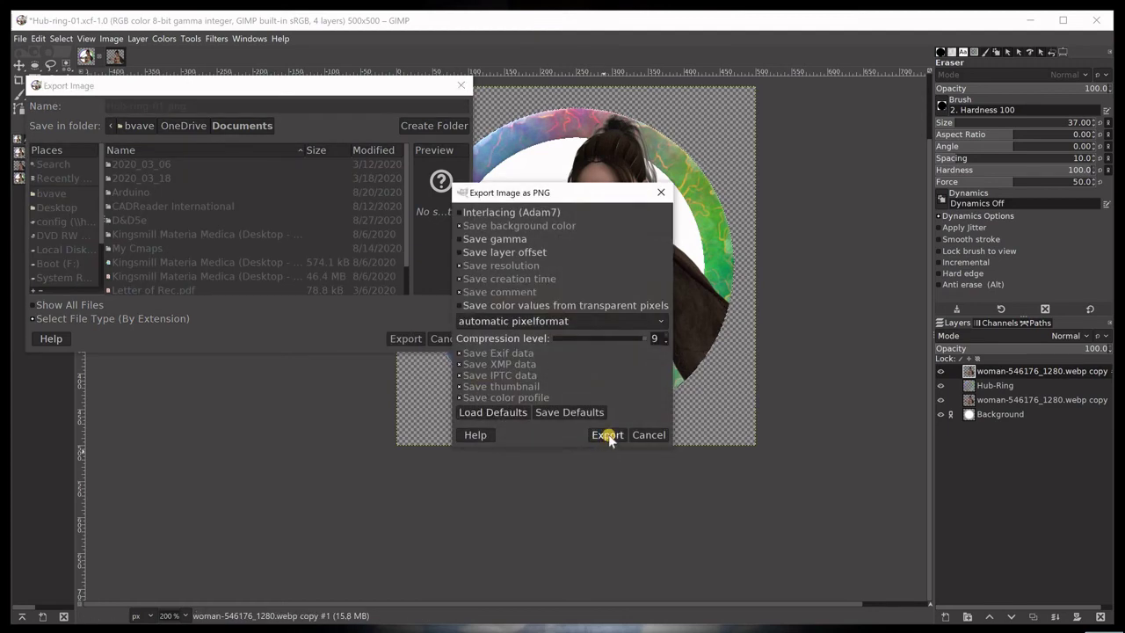
pyautogui.click(608, 435)
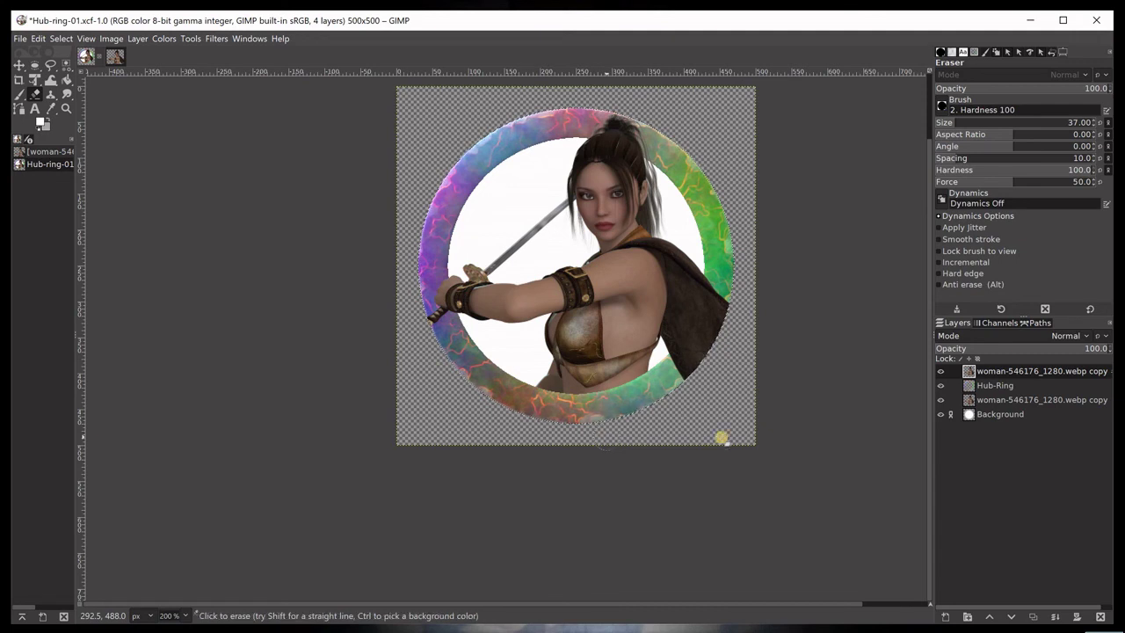
# Make Hub-Ring the active layer, then hide both woman copies and the white Background layer
pyautogui.click(956, 388)
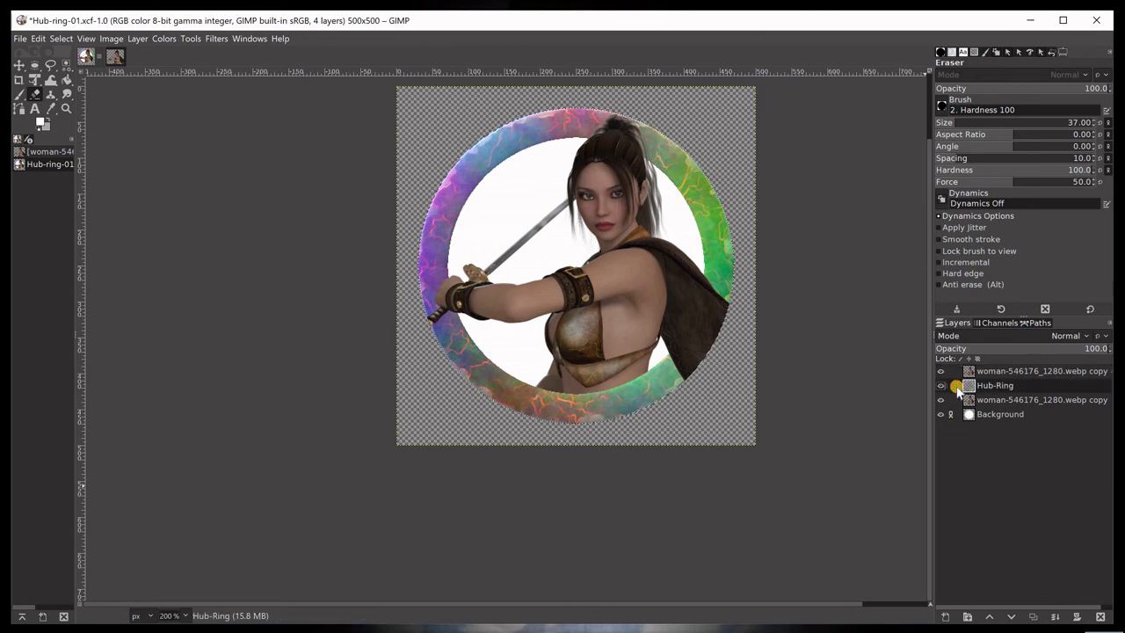
pyautogui.click(956, 388)
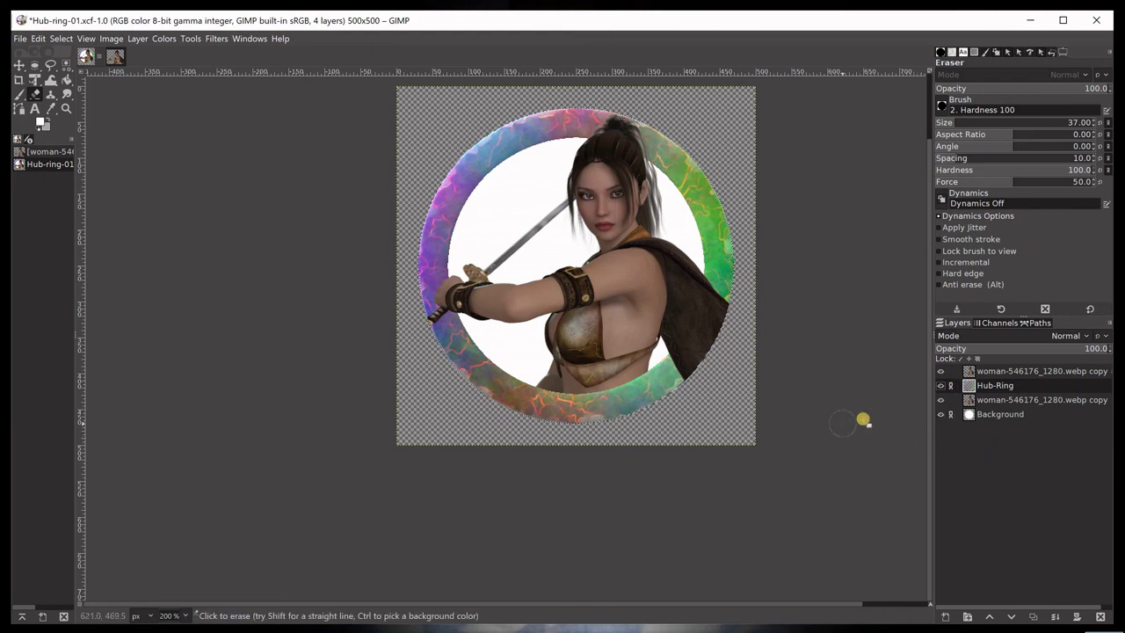
pyautogui.click(940, 371)
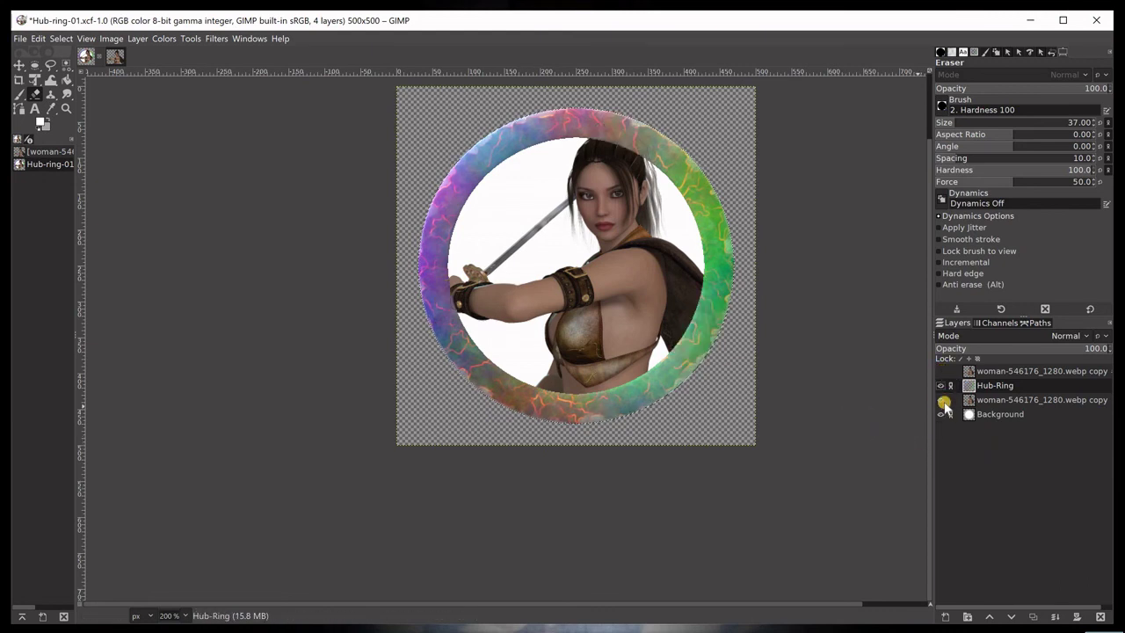
pyautogui.click(941, 401)
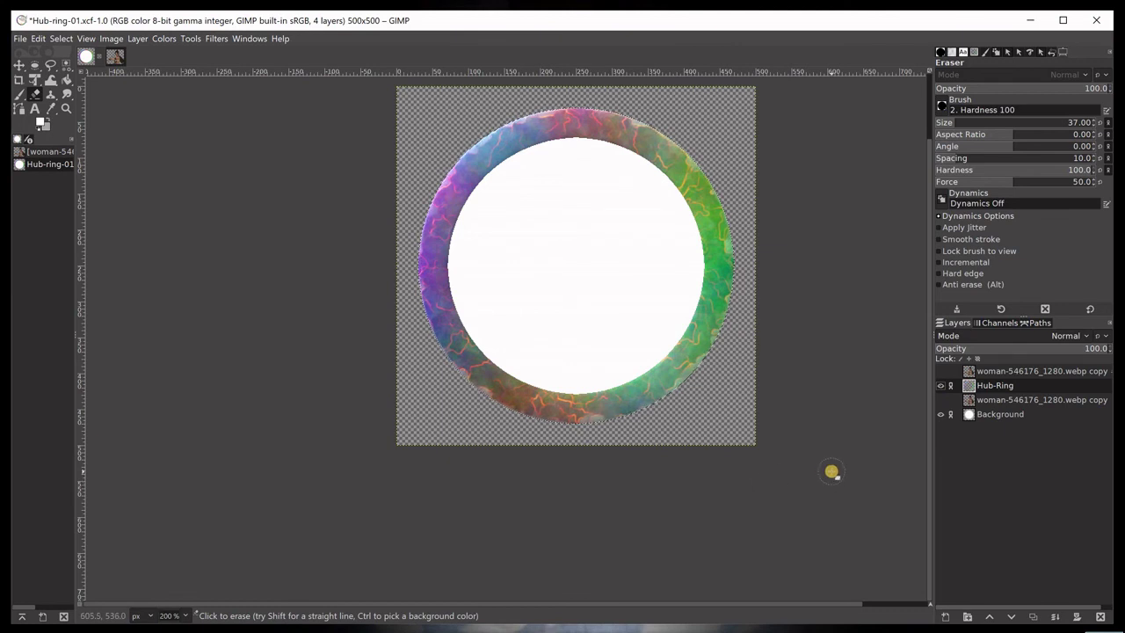
pyautogui.click(940, 414)
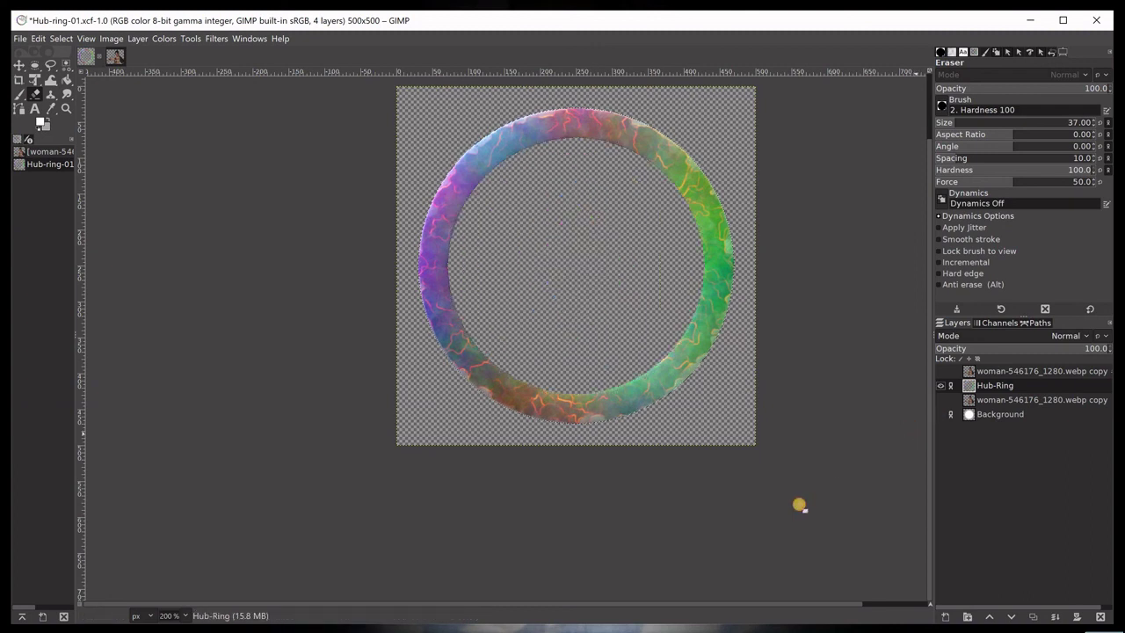